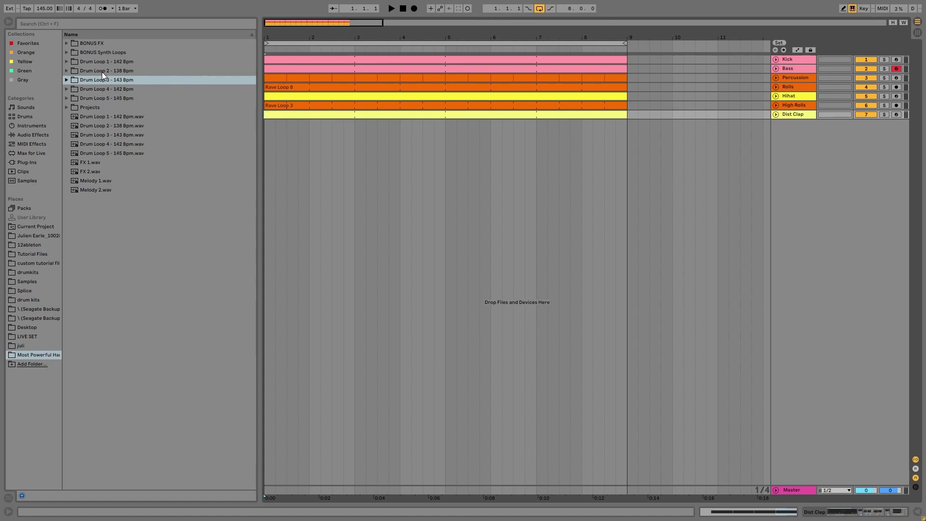
Step: Browse the Drum Loop 1 and Drum Loop 2 sample folders, auditioning the full loops and the Full Kick, Bass and Clap samples
click(91, 65)
key(Right)
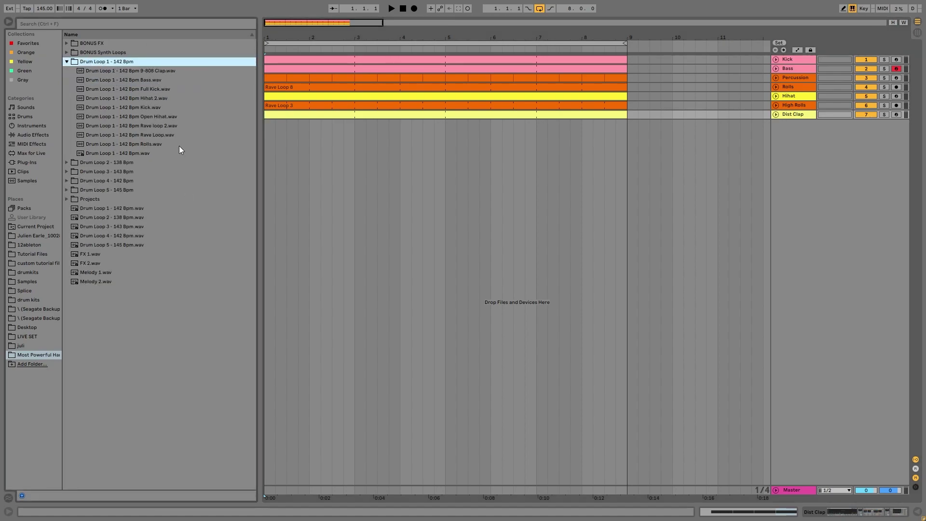
click(120, 247)
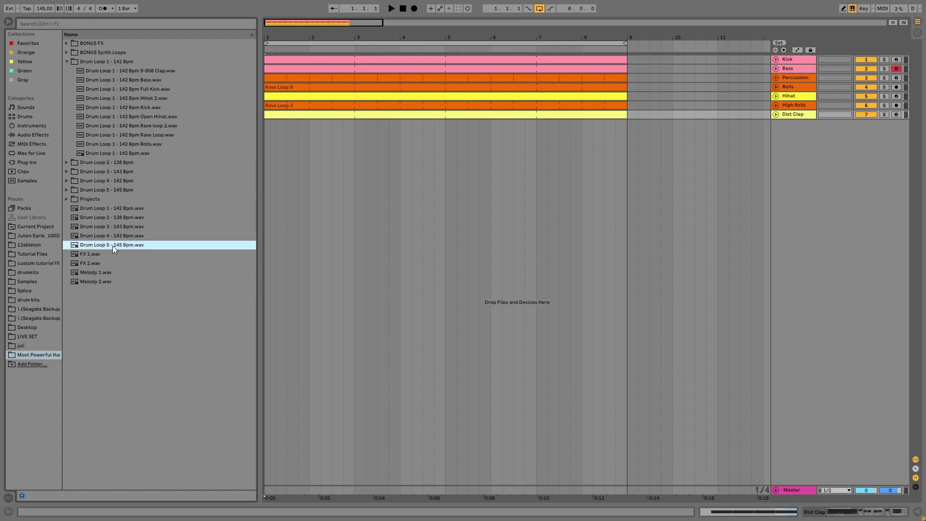
click(117, 212)
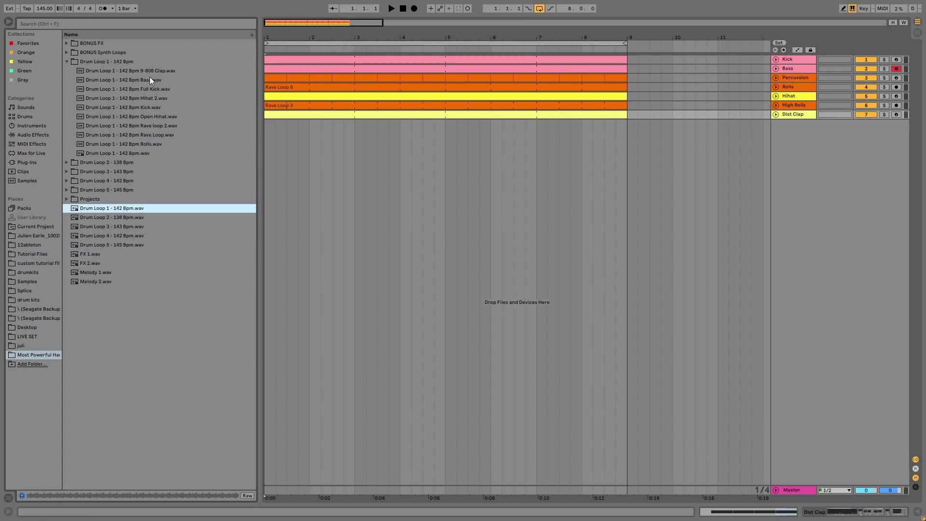
click(158, 91)
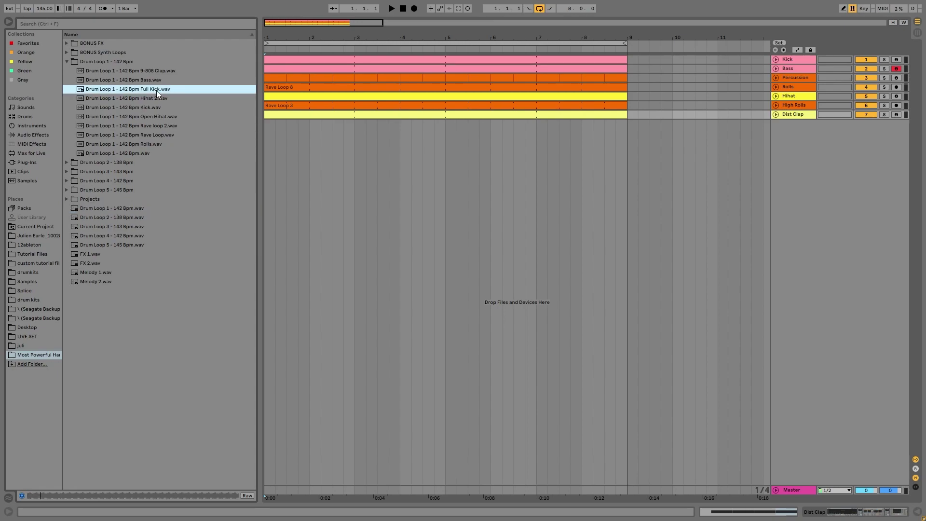
click(151, 80)
click(157, 70)
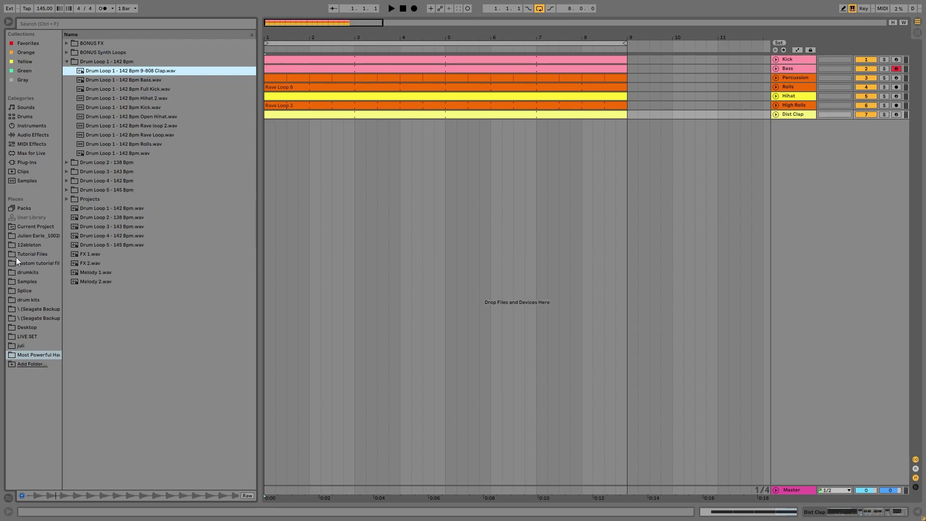
click(122, 163)
click(122, 162)
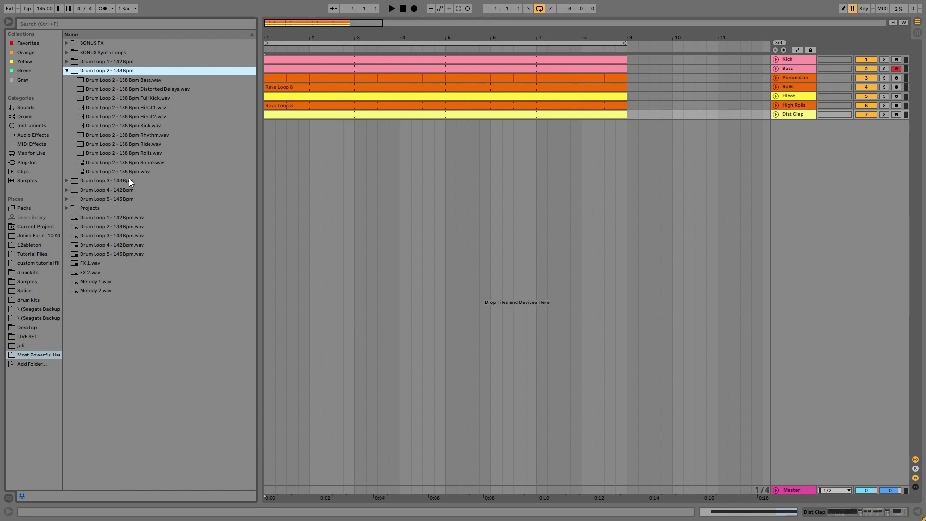
Step: Audition the full Drum Loop 5, 4 and 3 files and raise the preview volume to 6.0 dB
click(117, 253)
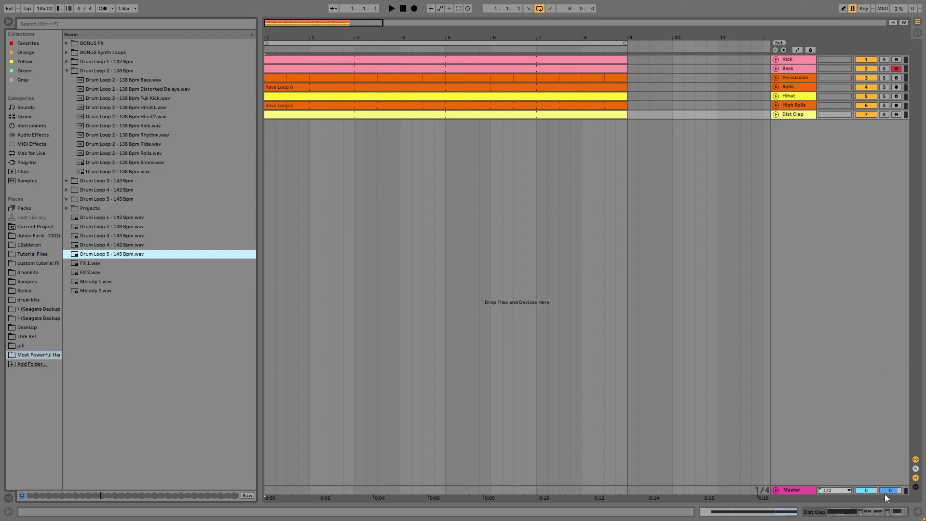
drag(885, 491, 885, 466)
click(146, 246)
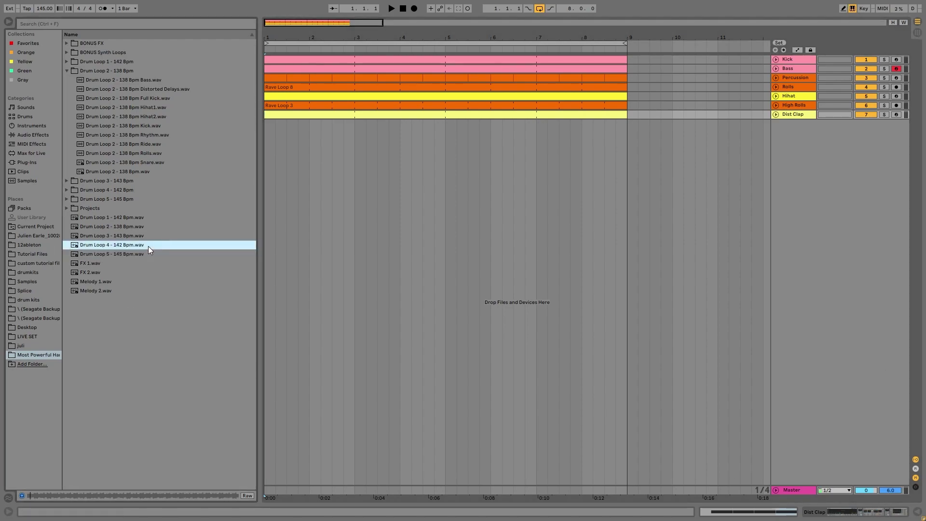
key(Up)
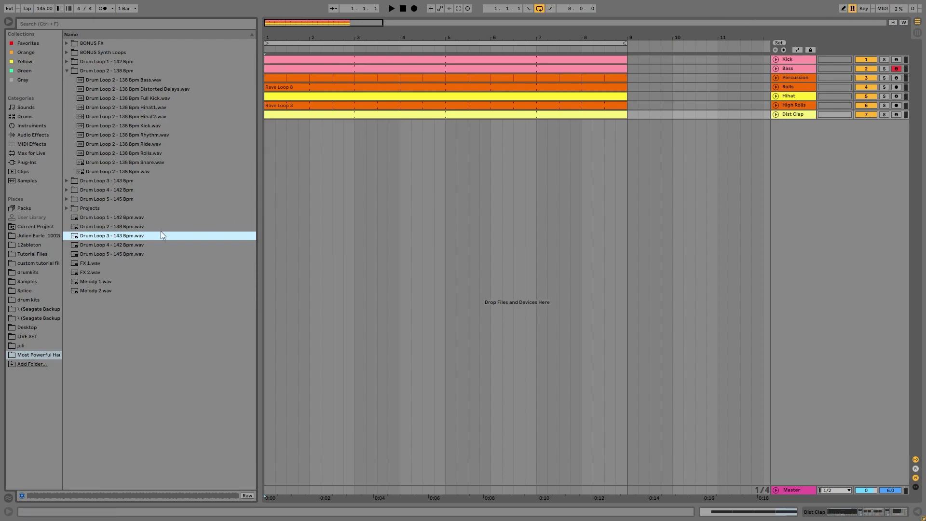
Step: Look through the BONUS FX and BONUS Synth Loops folders and audition the Melody and FX sample files
click(88, 45)
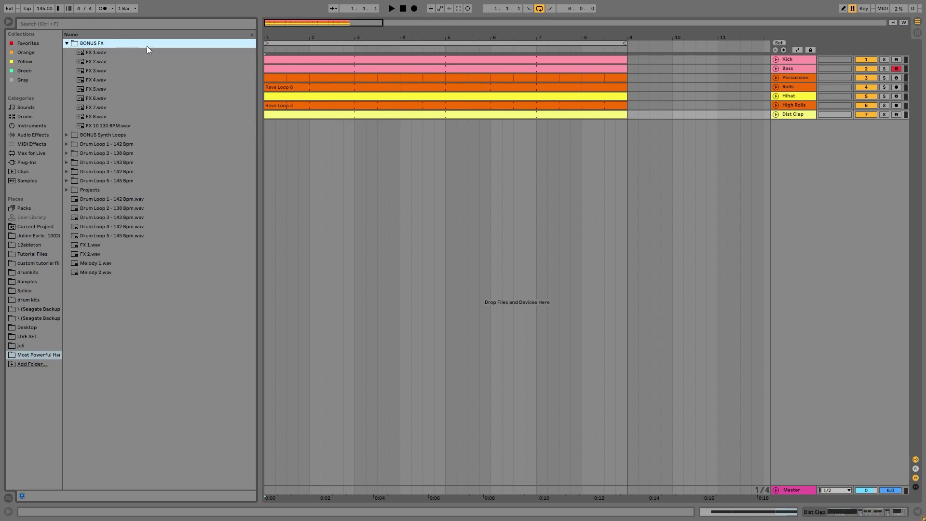
click(113, 137)
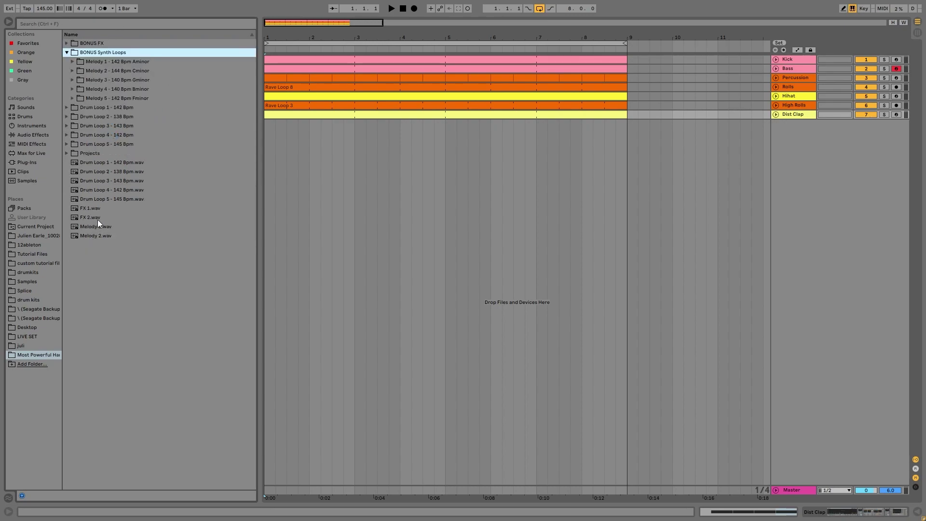
click(108, 227)
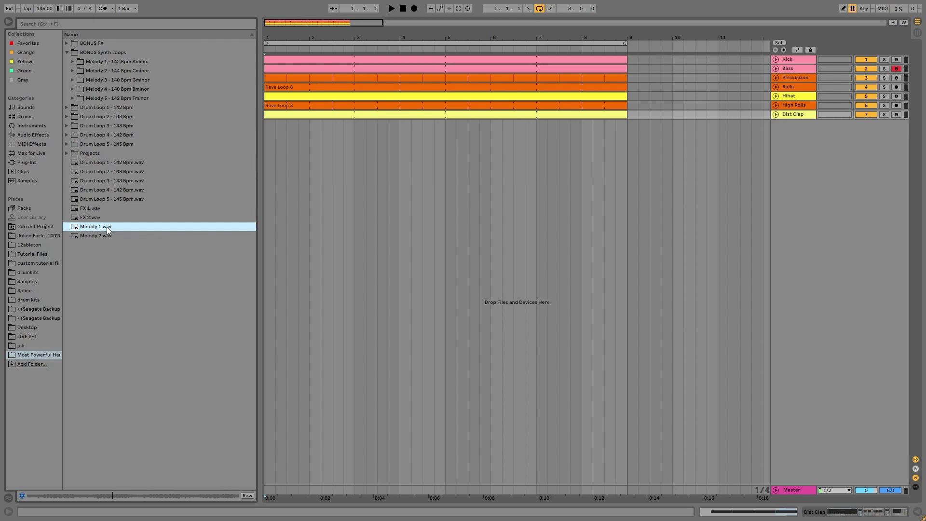
key(Down)
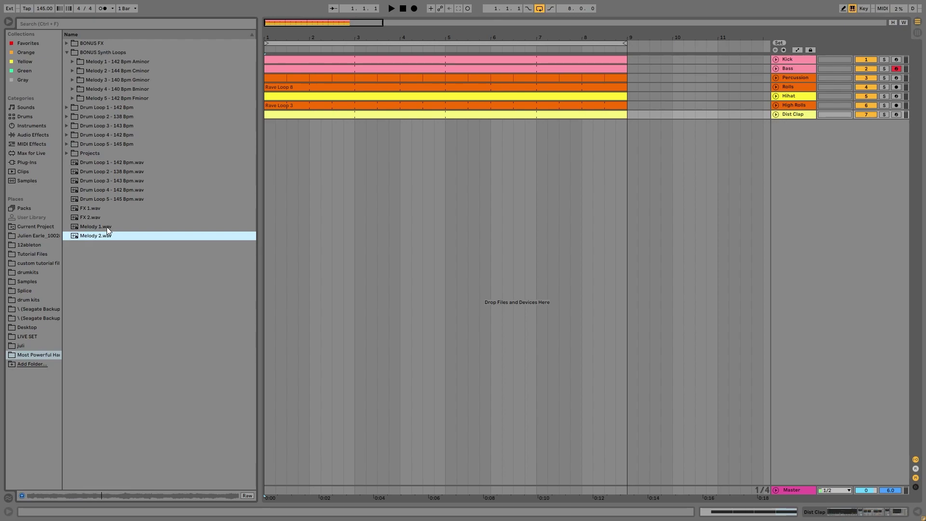
key(Up)
key(Up)
key(Up)
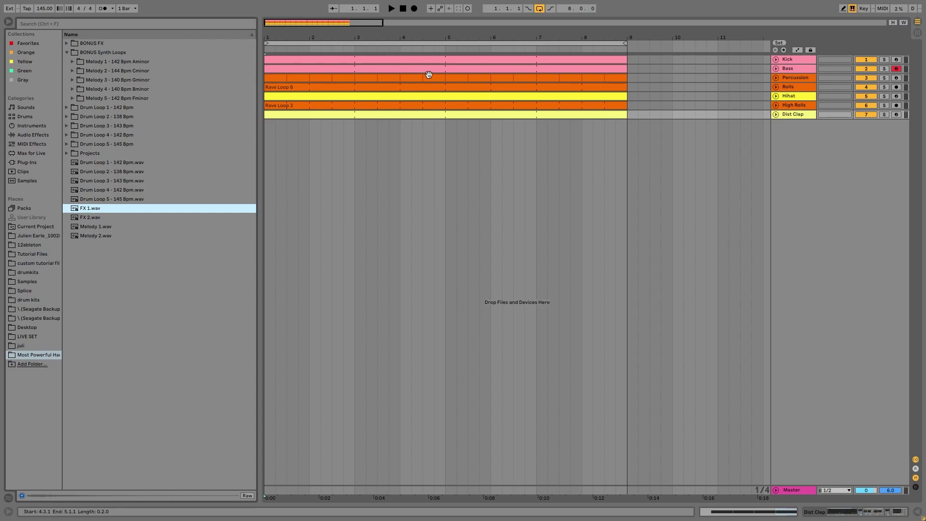
Step: Collapse the BONUS Synth Loops folder and inspect the Projects folder's Drum Loop 2 project contents, closing both when done
click(114, 51)
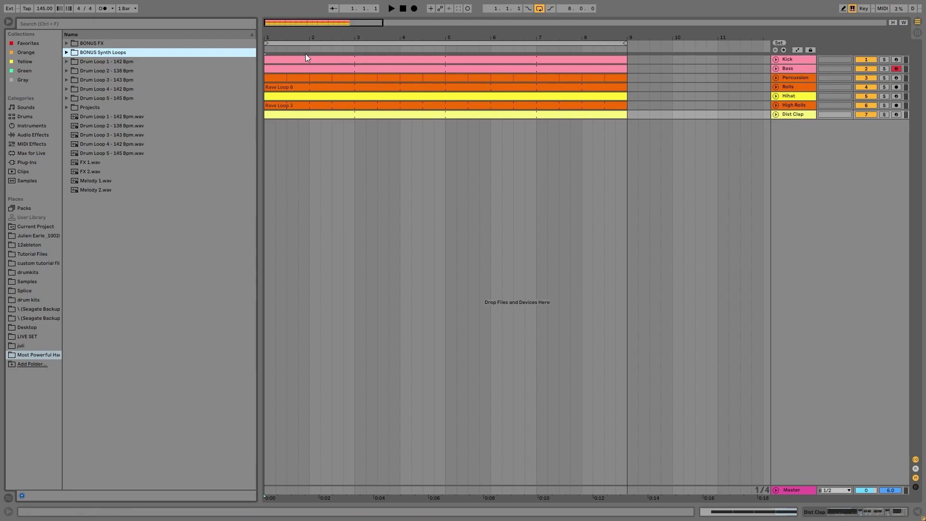
click(68, 107)
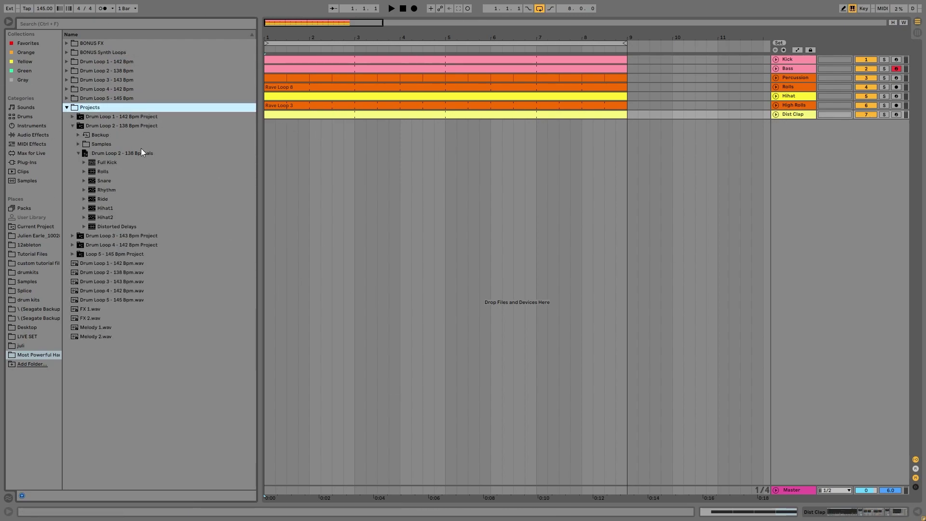
click(78, 127)
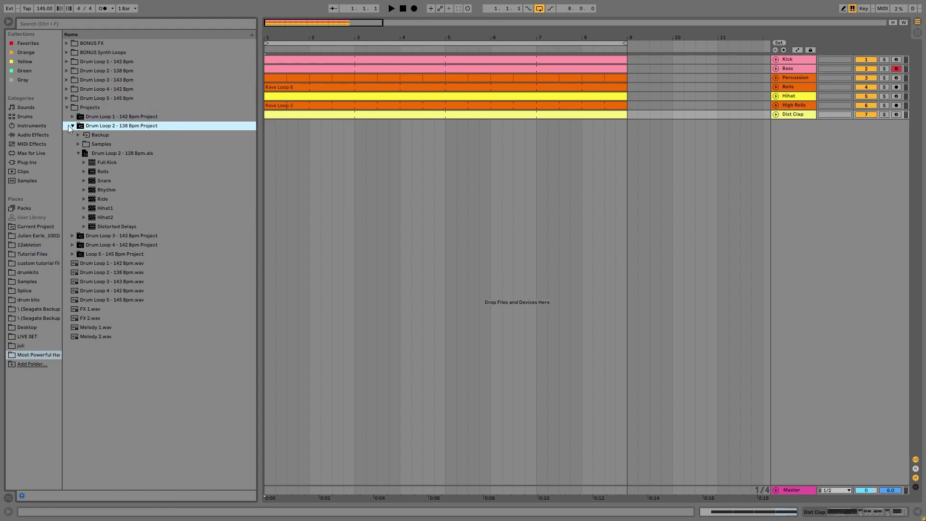
click(71, 125)
double_click(91, 104)
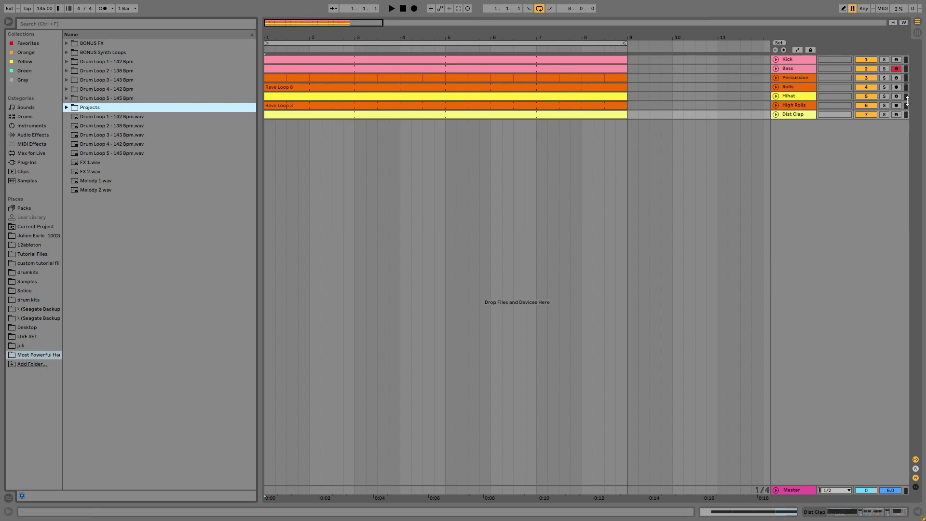
Step: Solo the Kick and Bass tracks and play them together while viewing their device chains
double_click(806, 61)
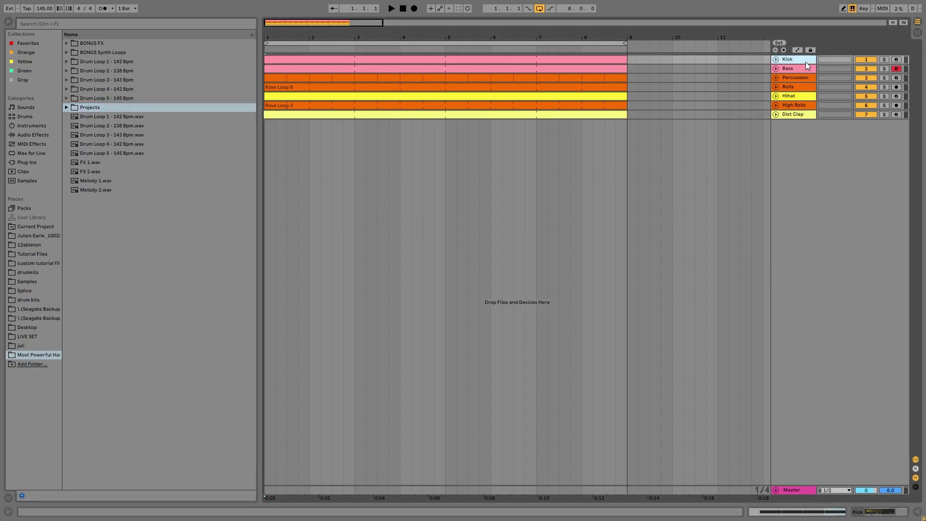
click(884, 69)
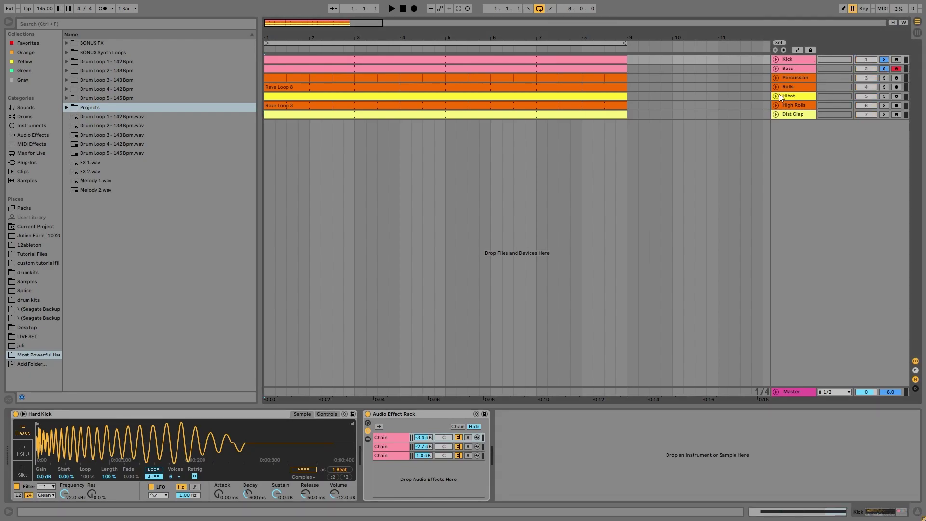
key(space)
click(811, 70)
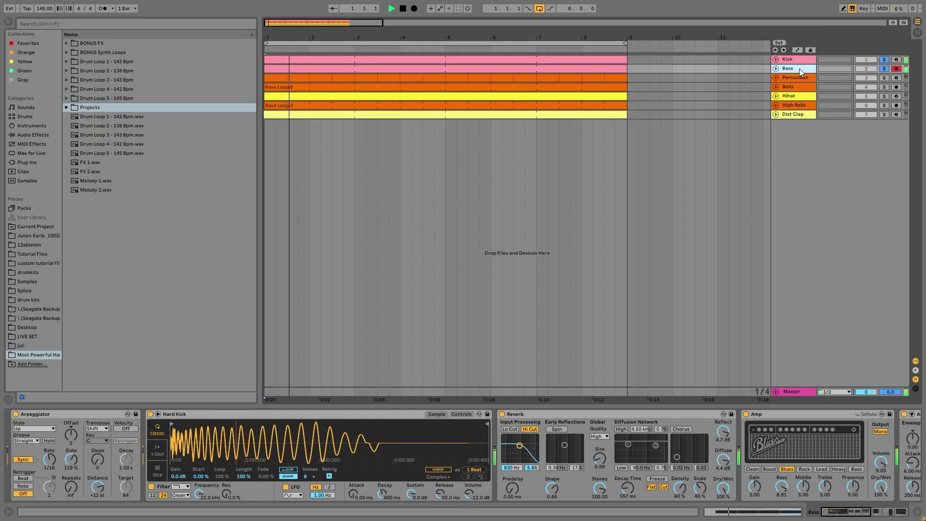
click(795, 60)
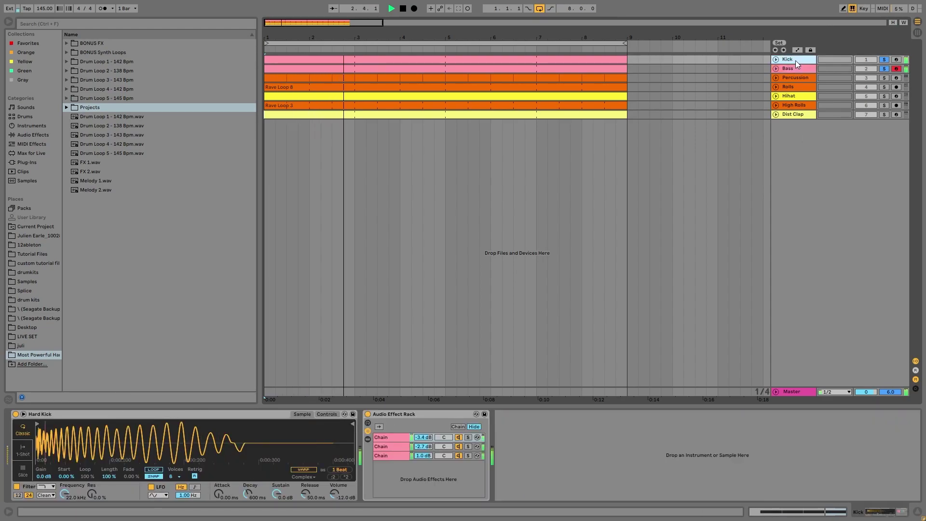
click(801, 65)
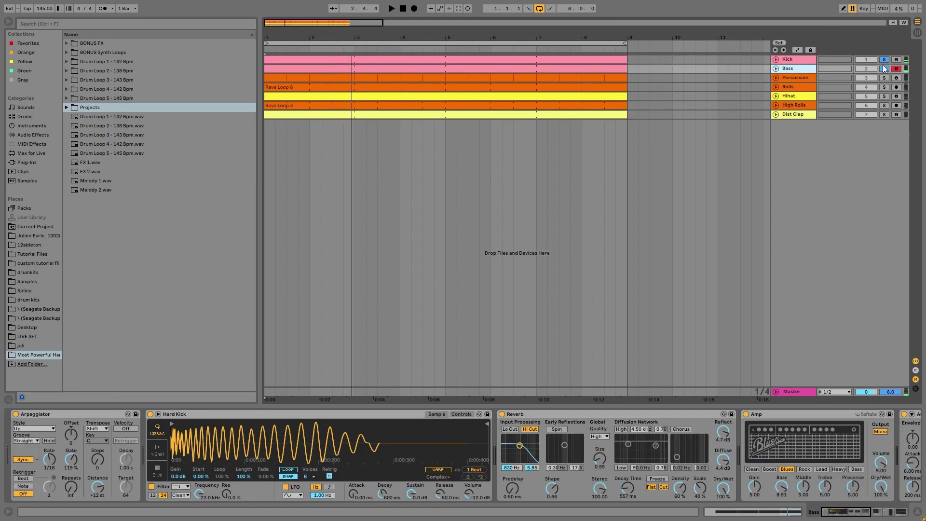
Step: Solo only the Bass track and play it with its Reverb, Amp and Auto Filter devices bypassed
click(883, 60)
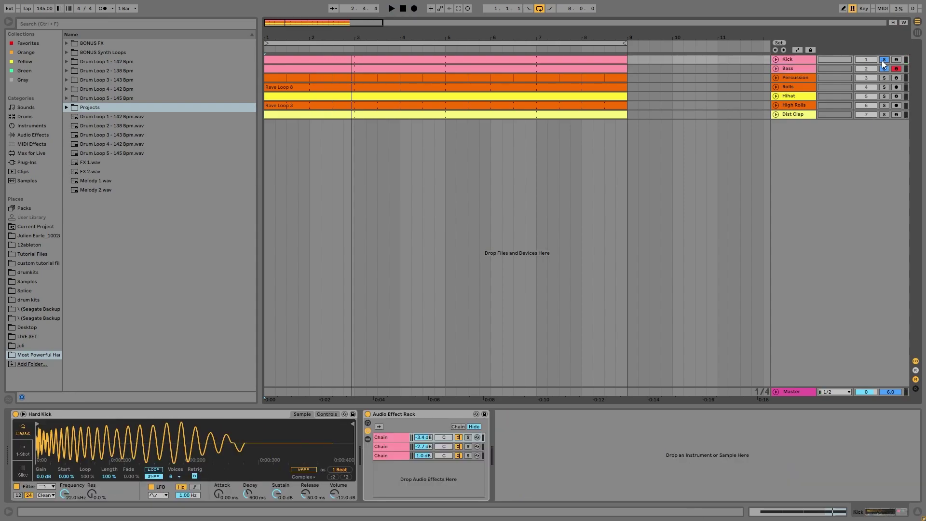
click(812, 69)
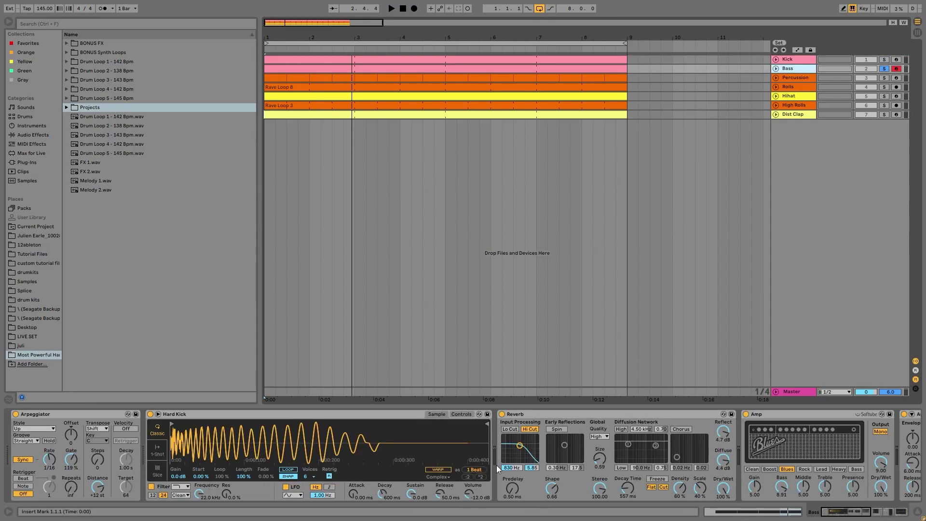
click(502, 414)
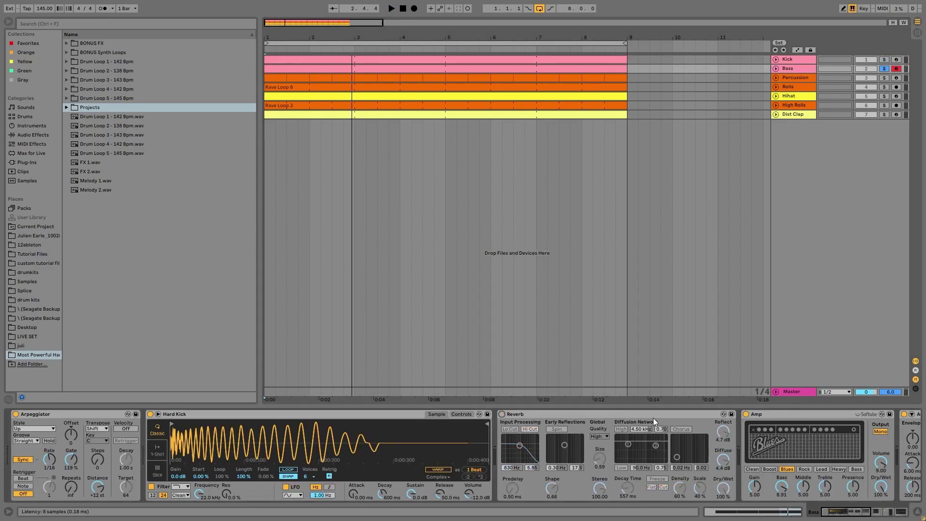
click(746, 414)
key(space)
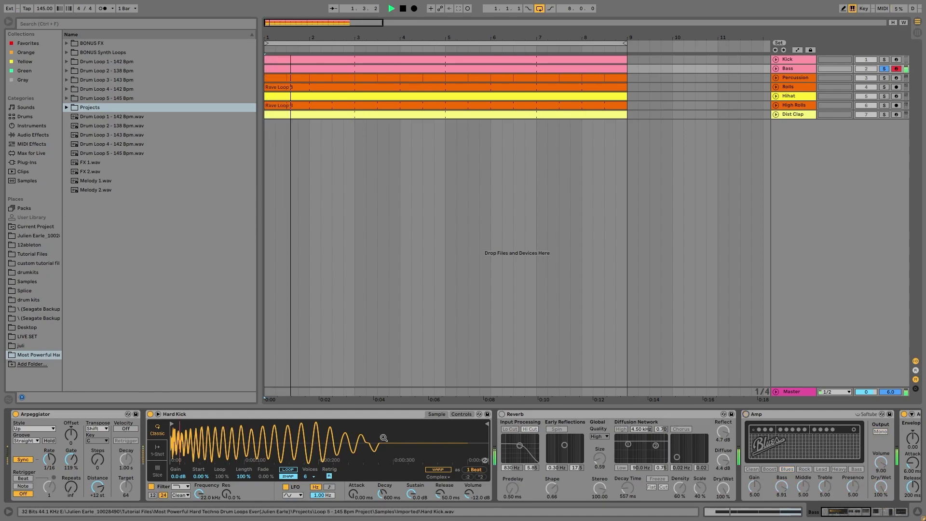
scroll(794, 454, right, 3)
scroll(799, 463, right, 2)
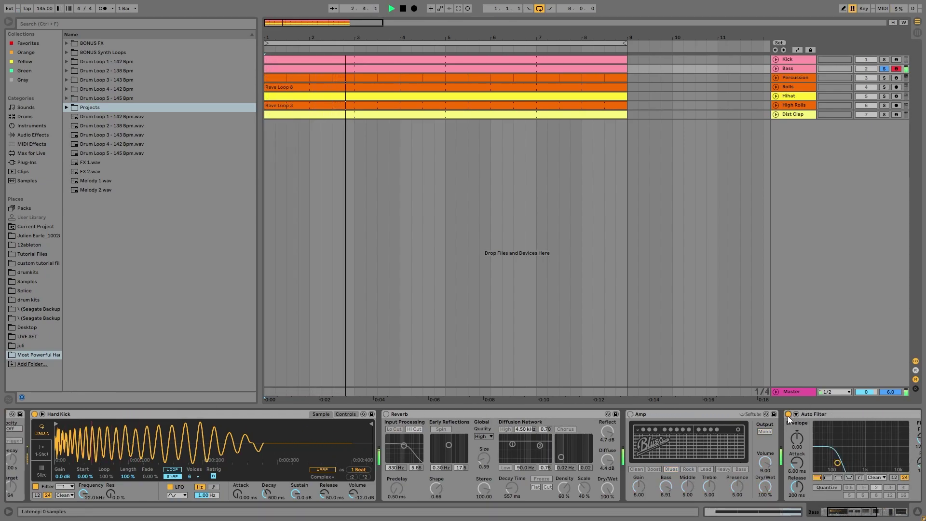
scroll(374, 454, left, 4)
key(space)
scroll(444, 421, right, 4)
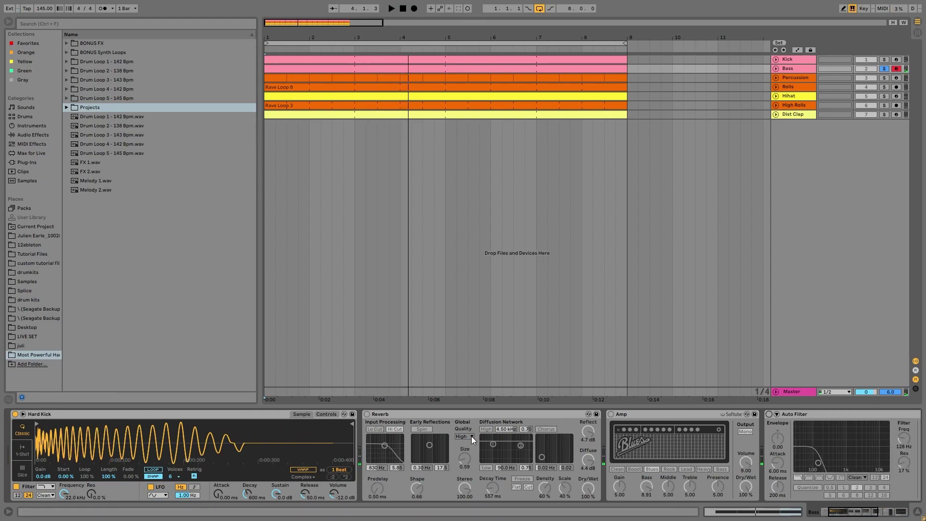
Step: Reactivate the Reverb on the Bass track and listen to its effect on the sound
click(367, 414)
key(space)
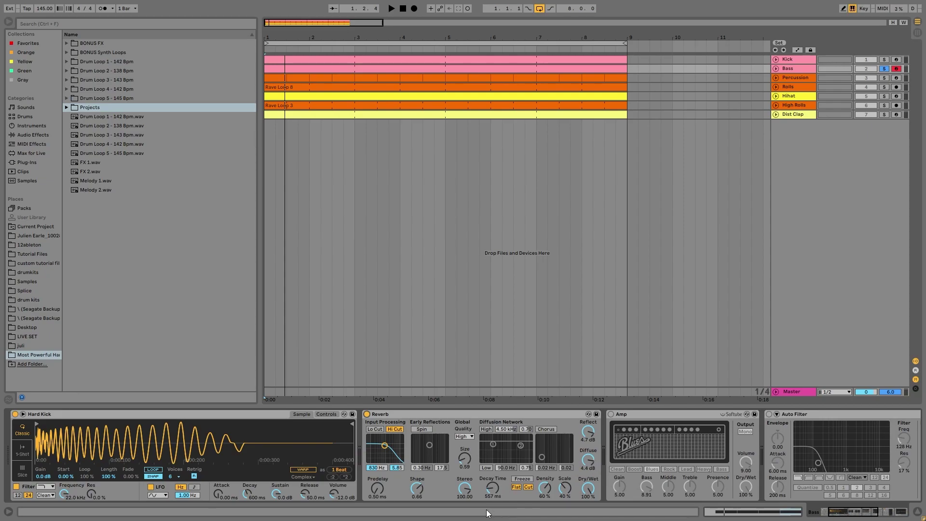
key(space)
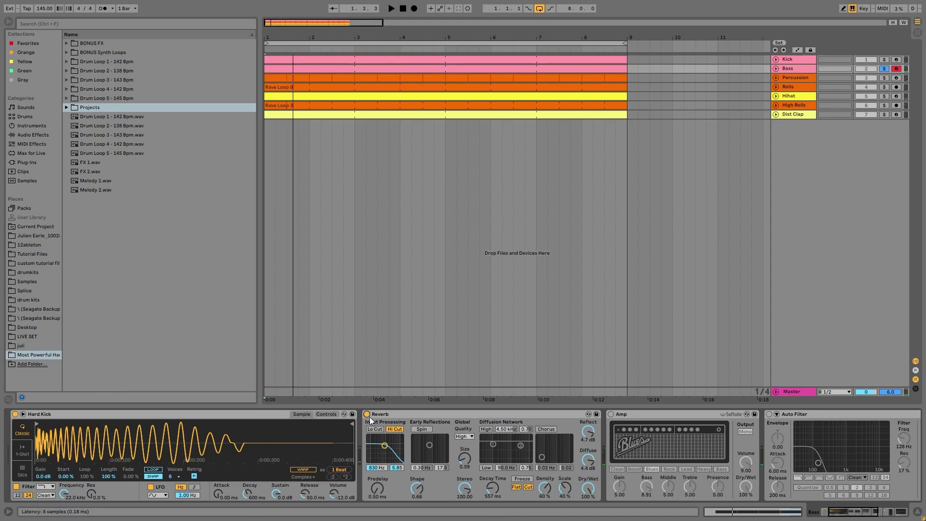
key(space)
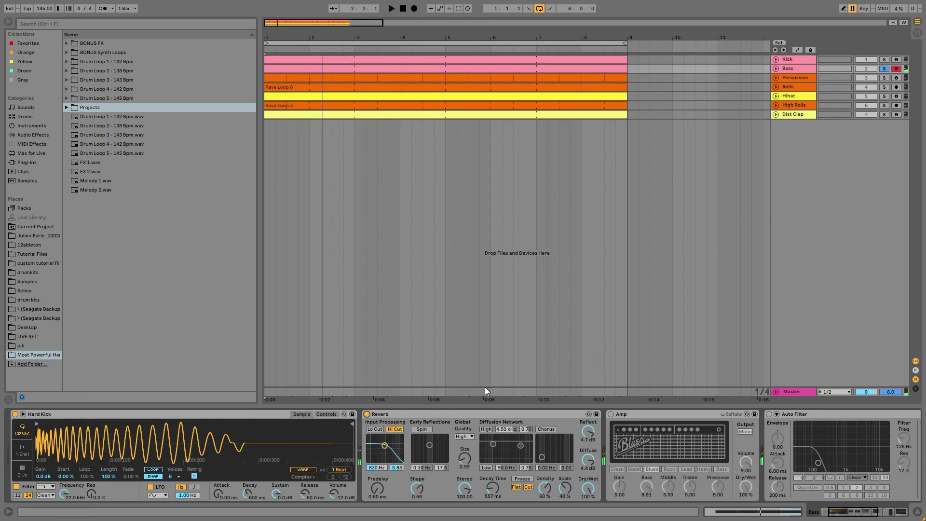
Step: Reactivate the Amp and Auto Filter on the Bass track while playing it, and bring the Compressor into view
scroll(676, 435, down, 3)
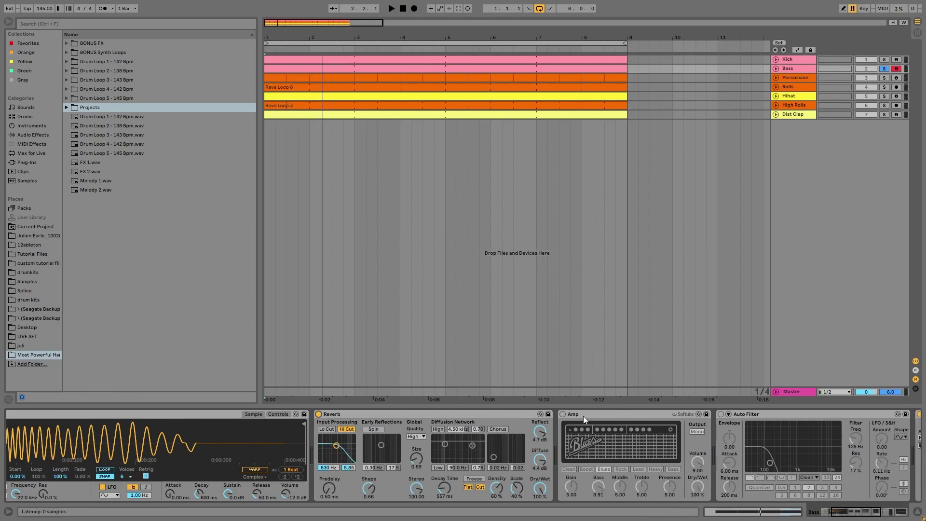
click(563, 414)
key(space)
scroll(567, 434, down, 2)
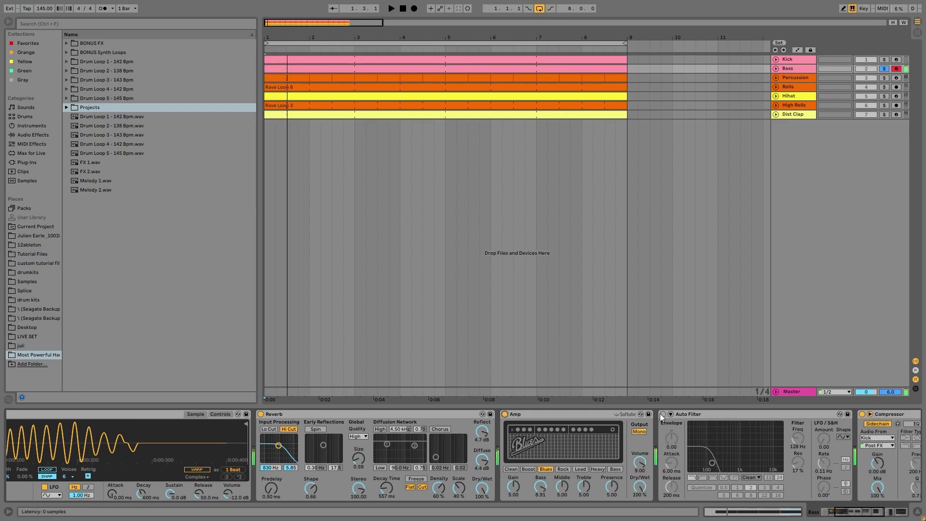
click(664, 414)
scroll(664, 418, down, 10)
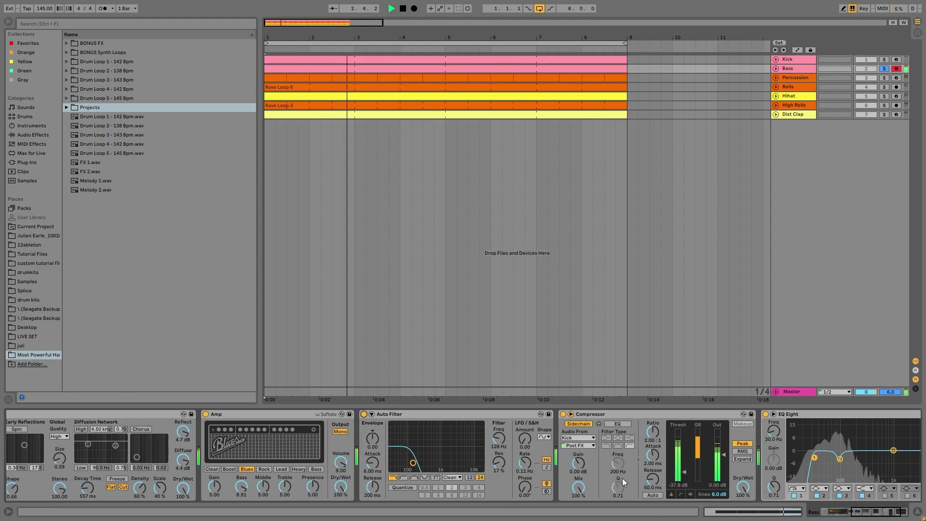
Step: View the end of the Bass device chain, then solo the Kick track and play it with its device chain shown
scroll(728, 461, down, 7)
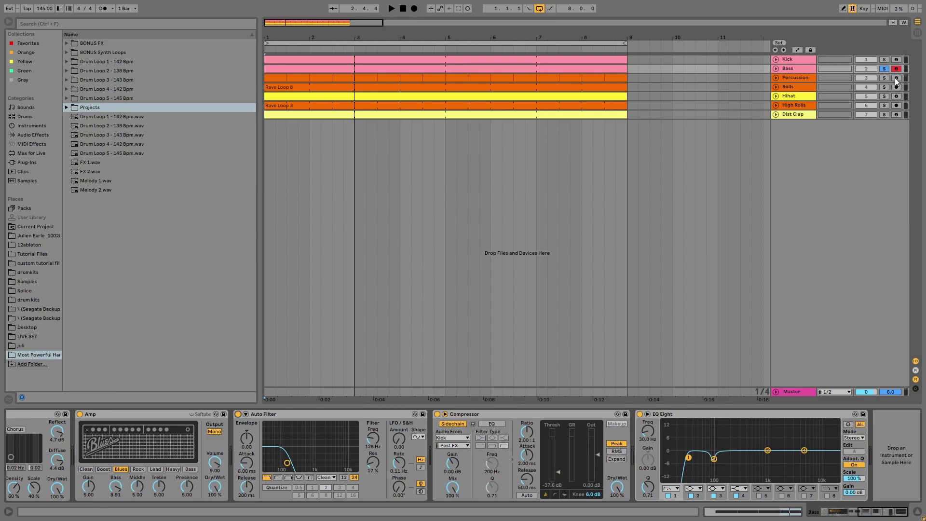
click(886, 60)
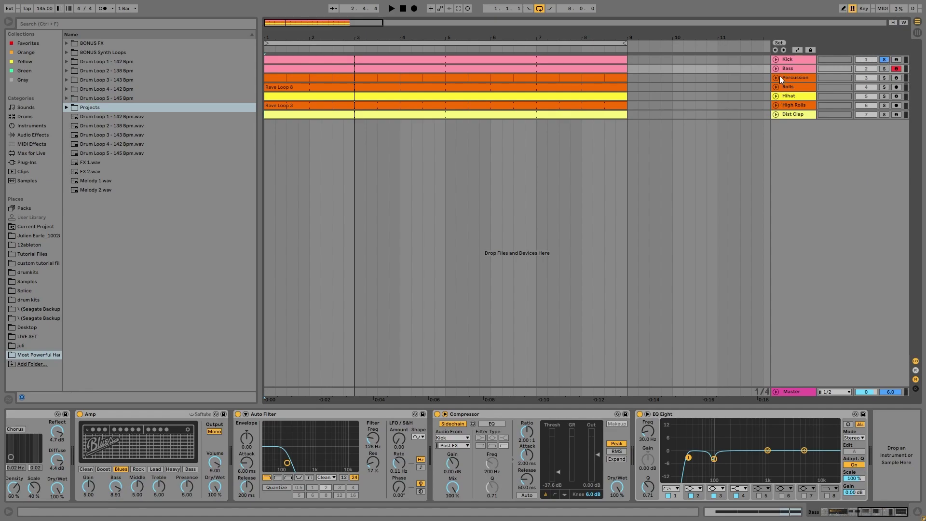
click(802, 59)
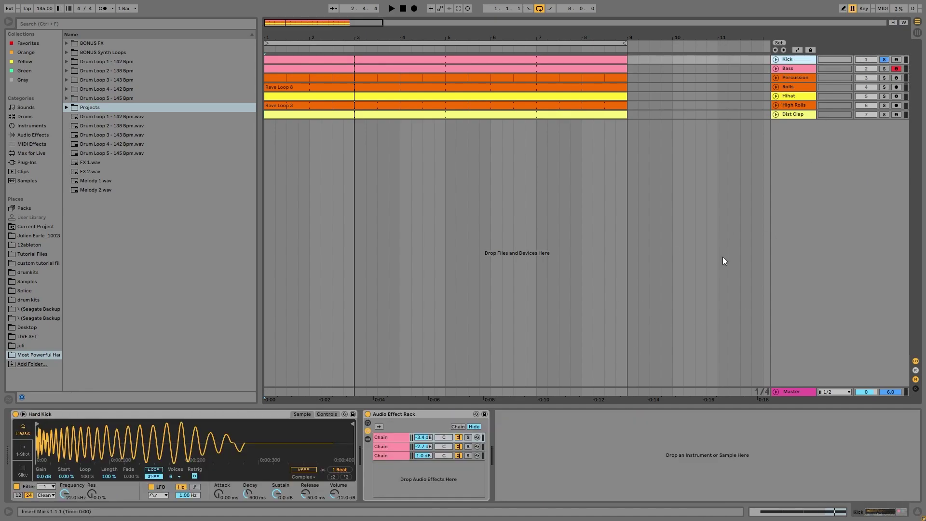
key(space)
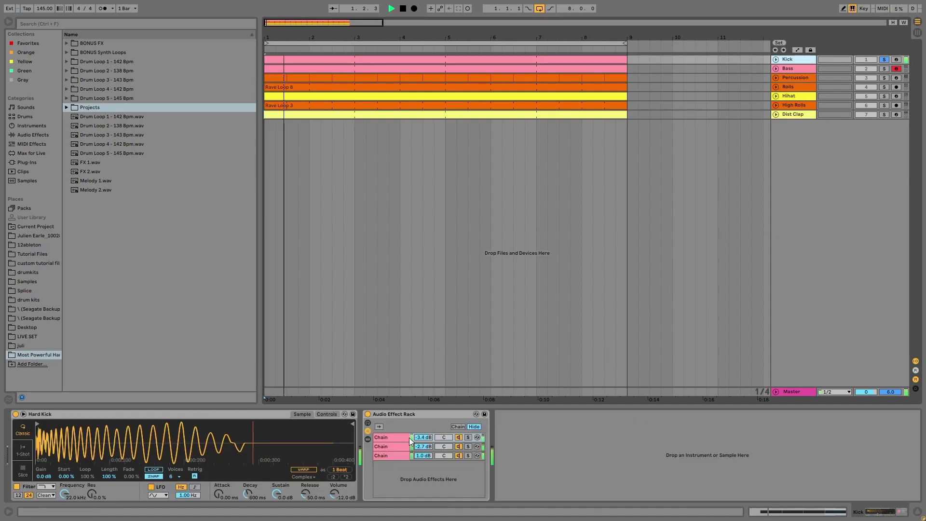
key(space)
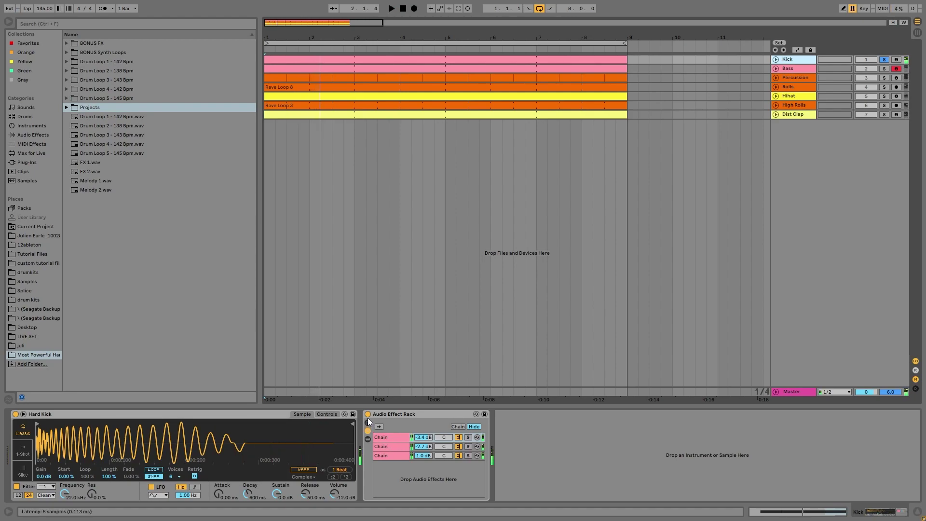
Step: Compare the kick with its Audio Effect Rack bypassed and reactivated during playback
click(367, 416)
click(367, 415)
key(space)
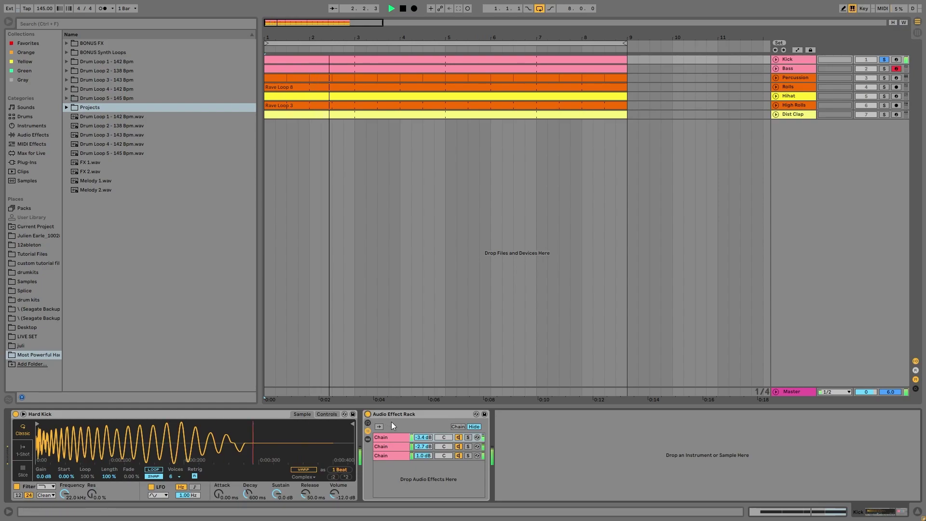
Step: Audition the rack's low, mid and high chains one at a time by soloing each during playback
click(388, 438)
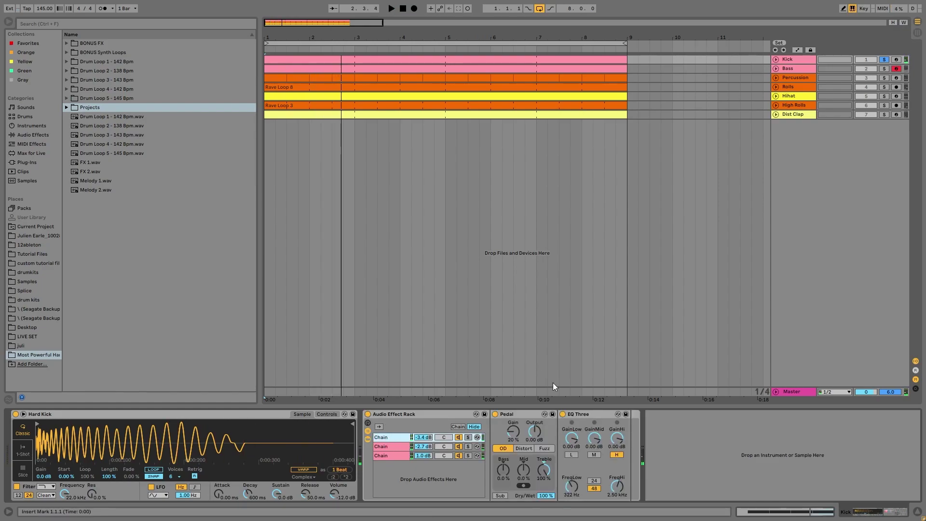
click(477, 447)
click(470, 455)
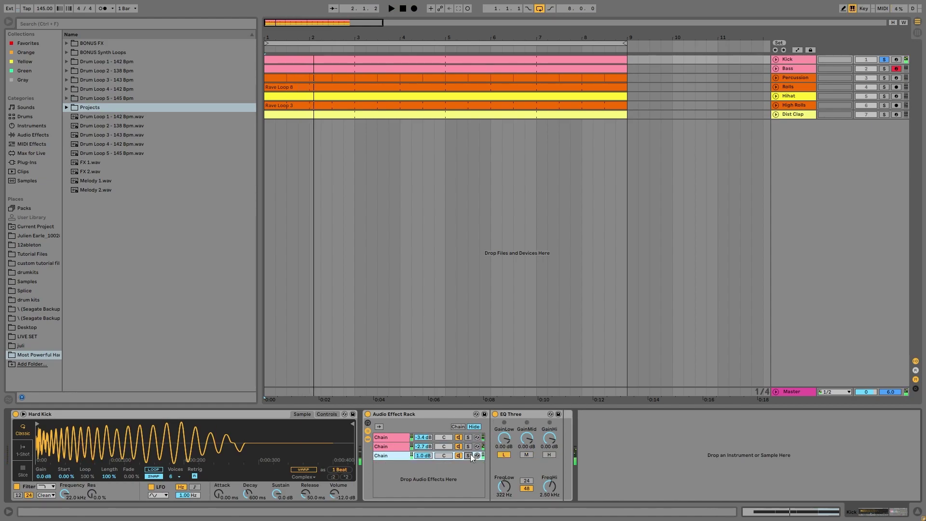
key(space)
click(469, 446)
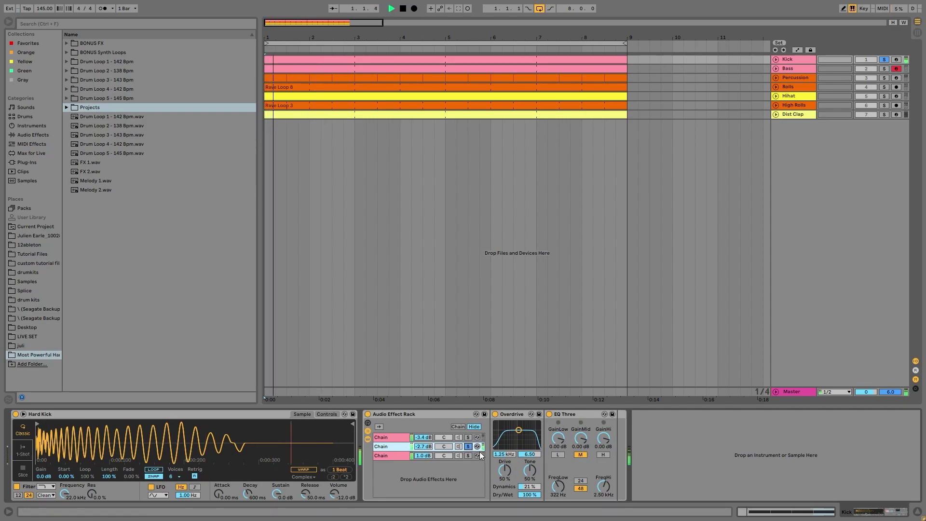
click(469, 438)
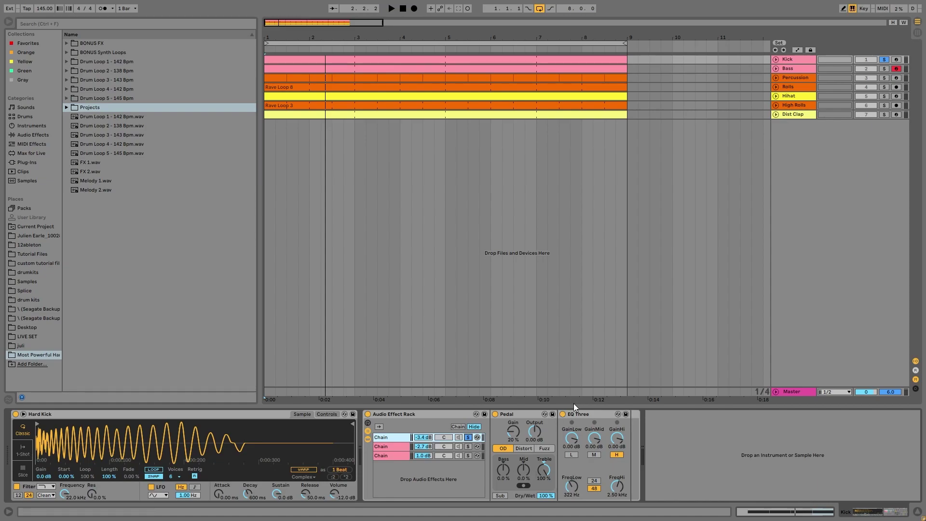
Step: Compare the soloed Pedal chain with its EQ Three bypassed and reactivated, and unsolo the chain
click(563, 414)
key(space)
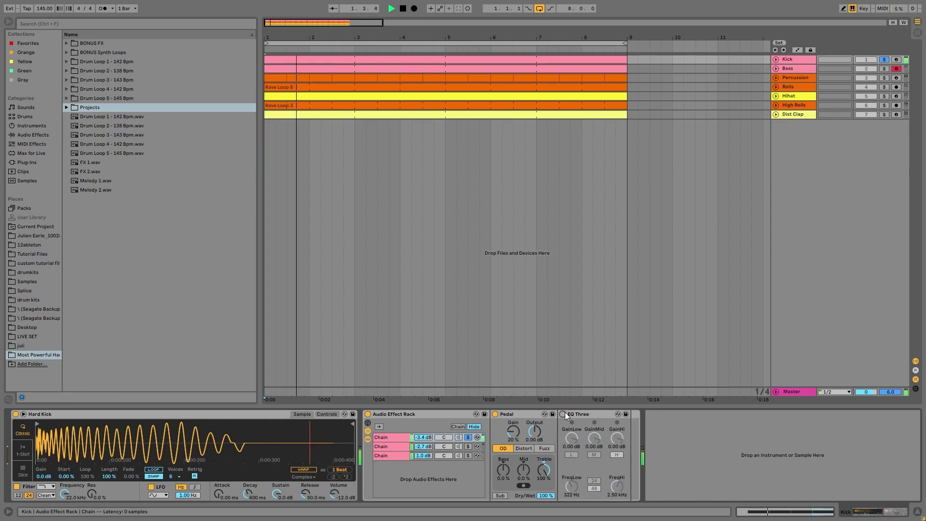
click(565, 414)
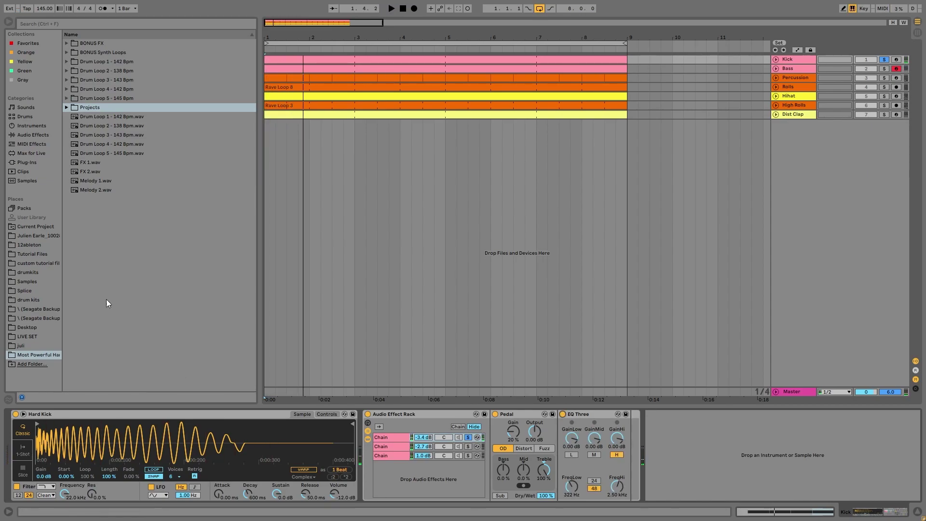
key(space)
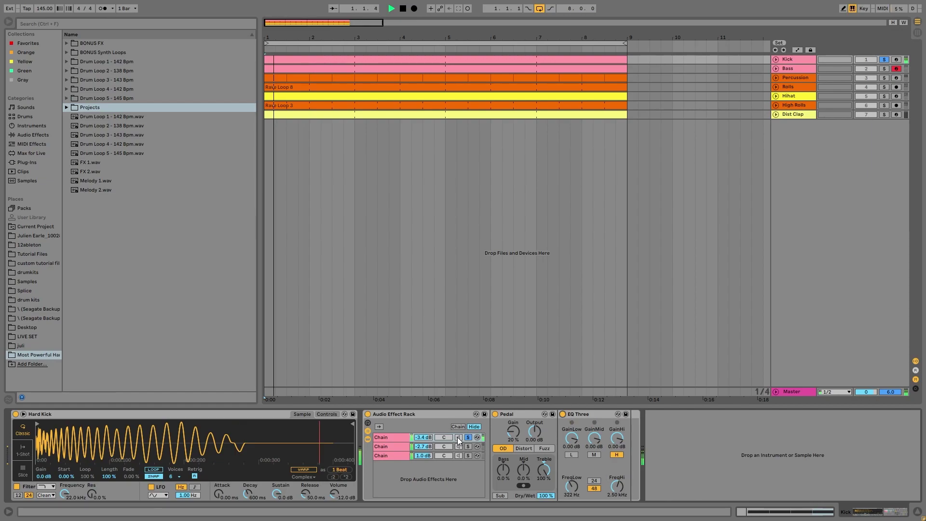
click(468, 440)
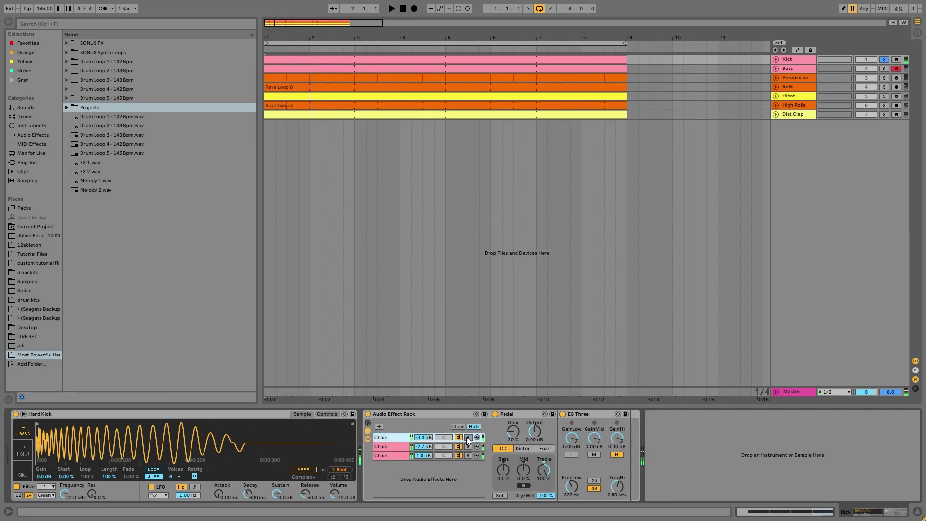
Step: Solo the rack's Overdrive chain, compare it with EQ Three bypassed and reactivated, and unsolo it
click(403, 446)
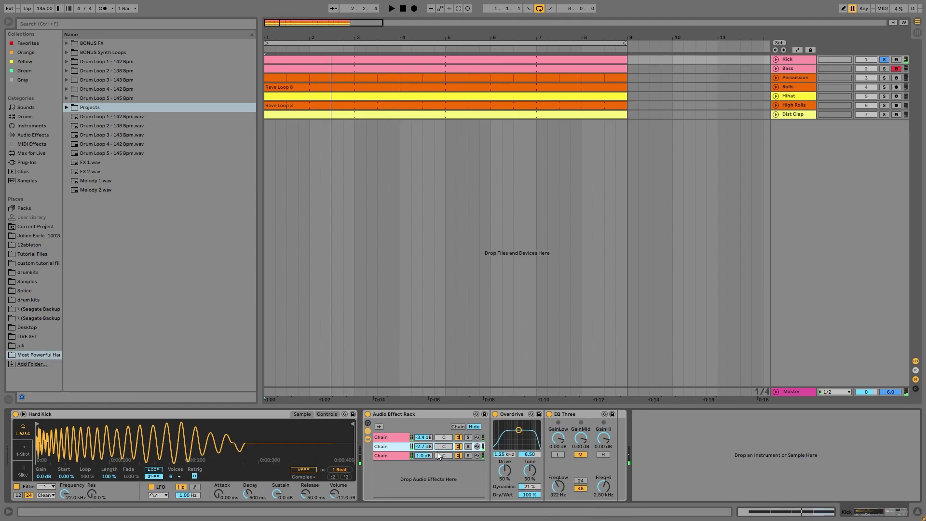
click(468, 448)
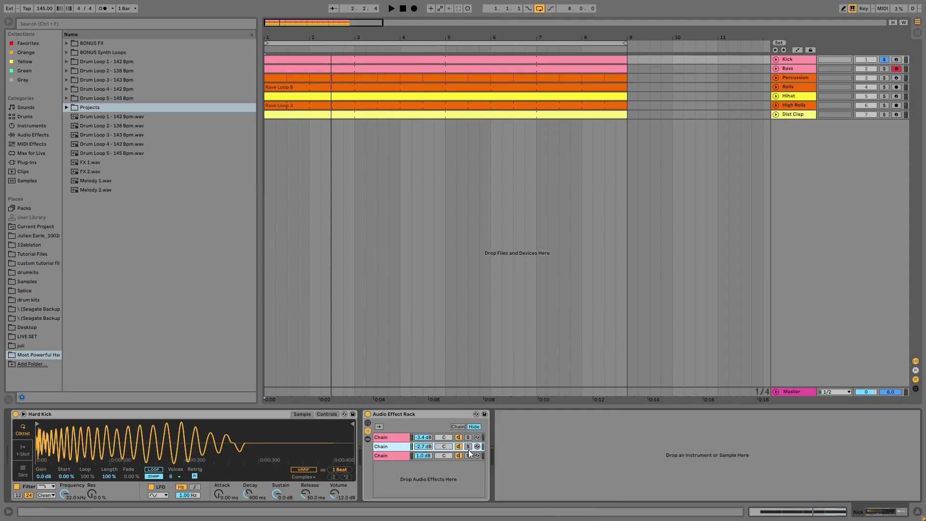
click(384, 451)
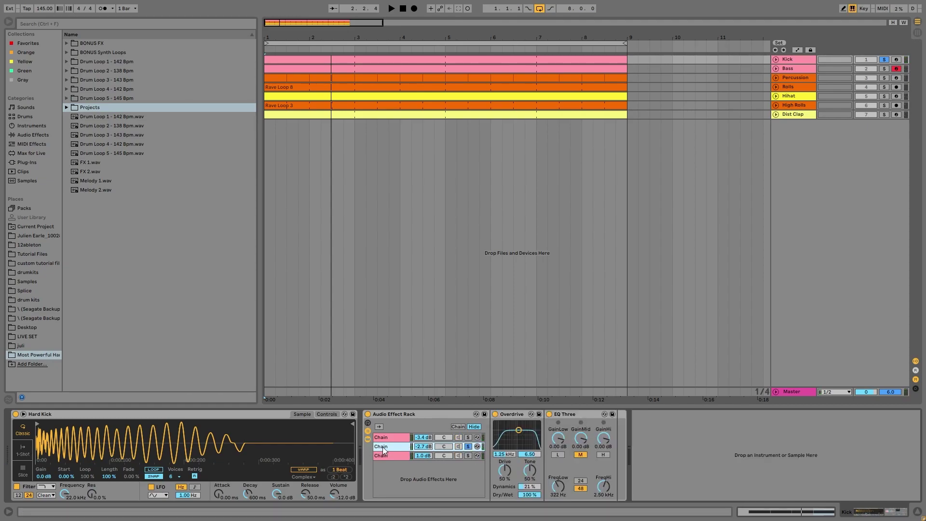
click(549, 414)
key(space)
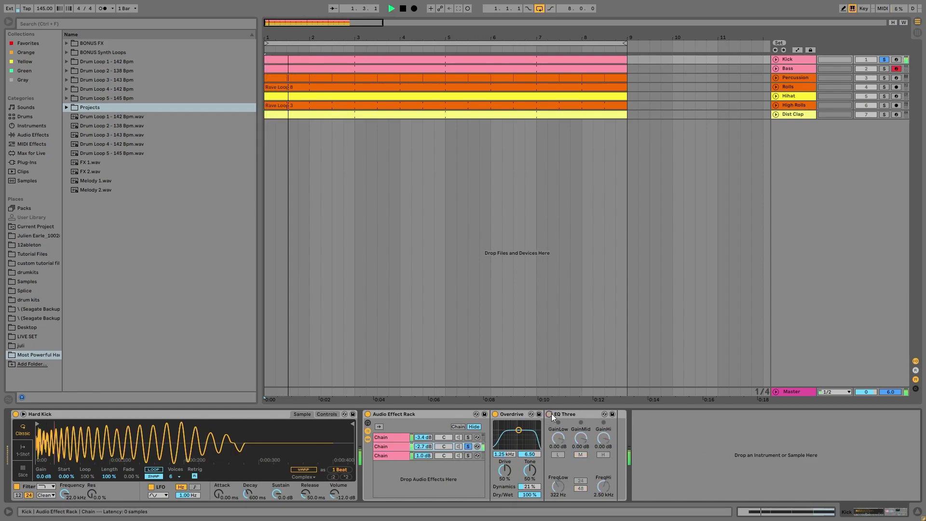
click(549, 414)
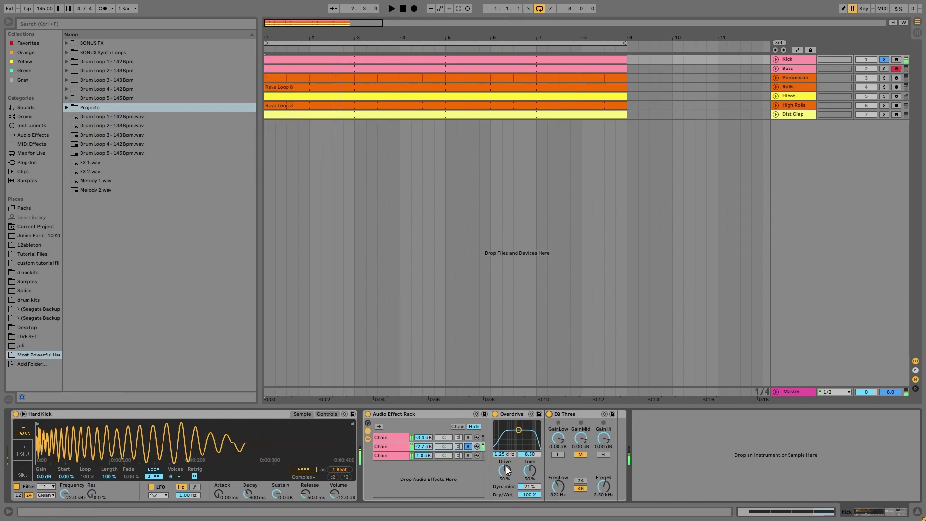
click(467, 448)
Step: Play the kick with all three rack chains active while viewing the devices of the low and mid chains
key(space)
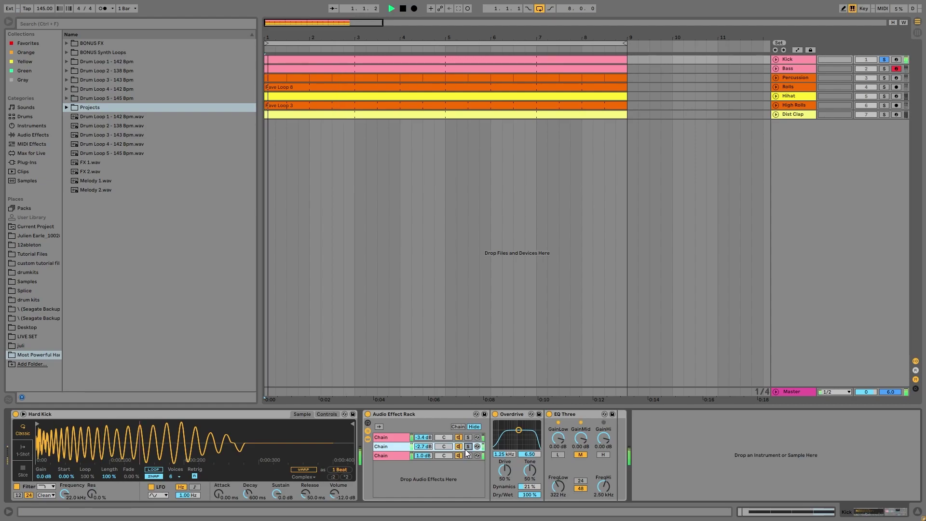
click(407, 456)
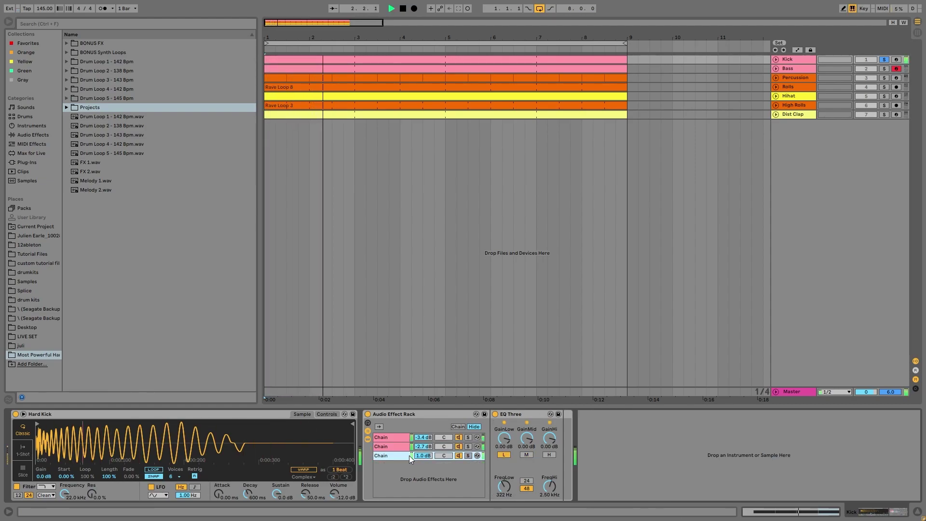
click(384, 447)
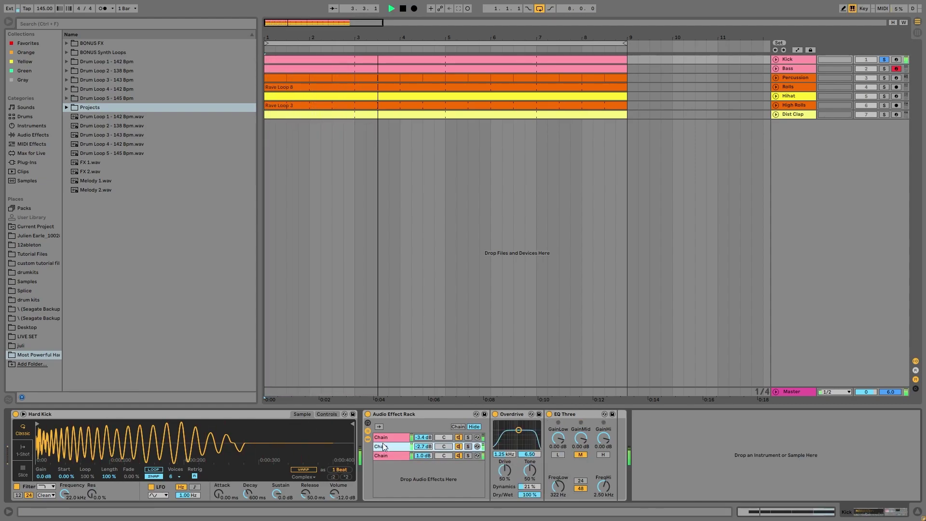
click(404, 456)
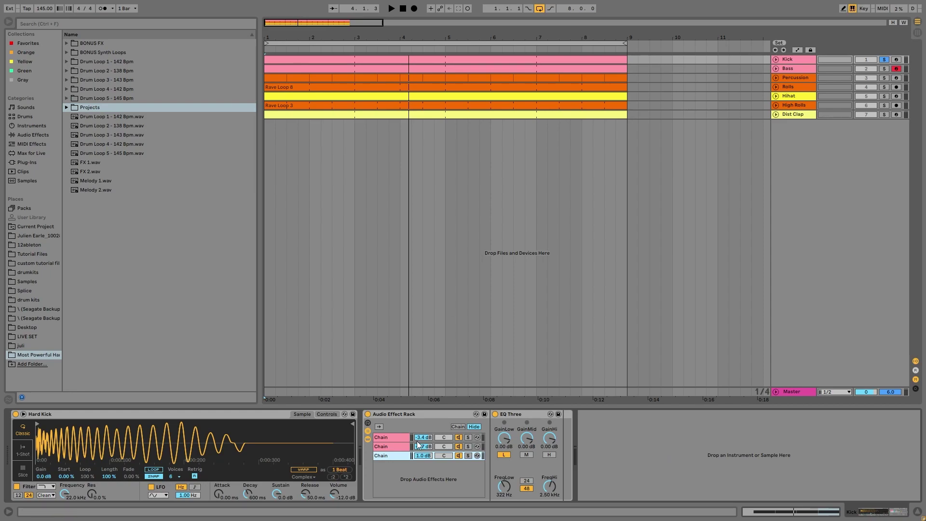
Step: Unsolo the Kick track and compare the full drum loop with the kick's Audio Effect Rack bypassed and reactivated
click(885, 60)
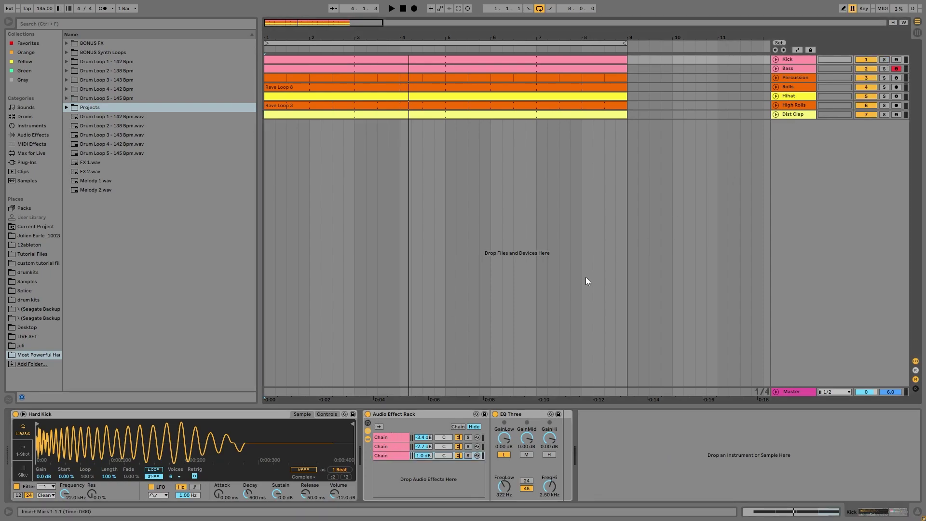
click(368, 415)
key(space)
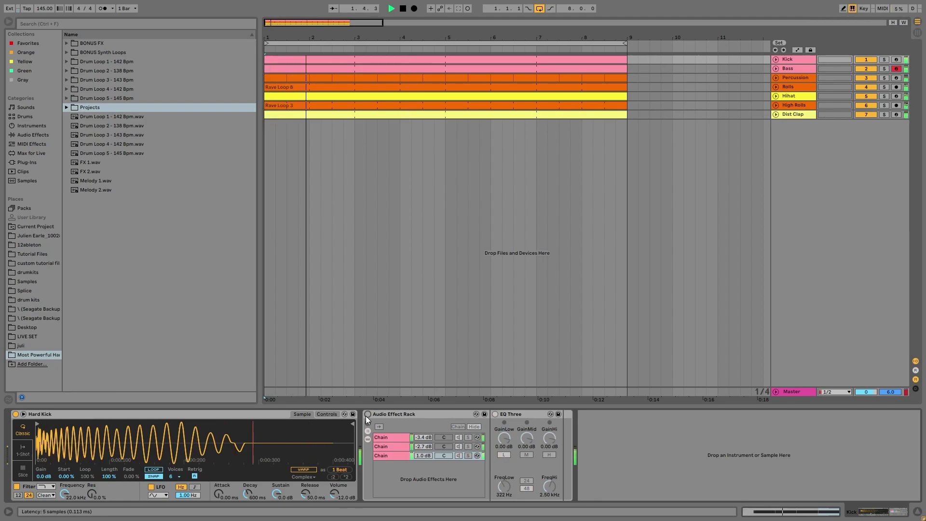
click(367, 415)
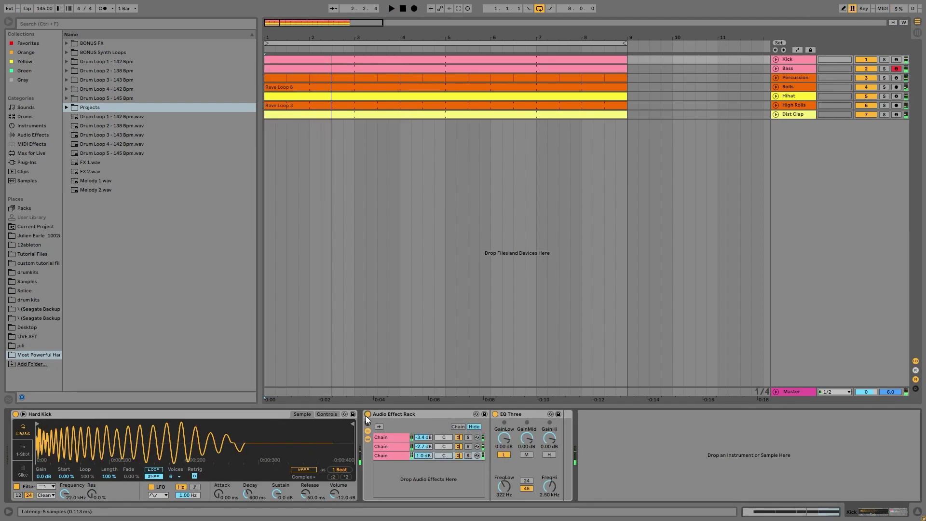
key(space)
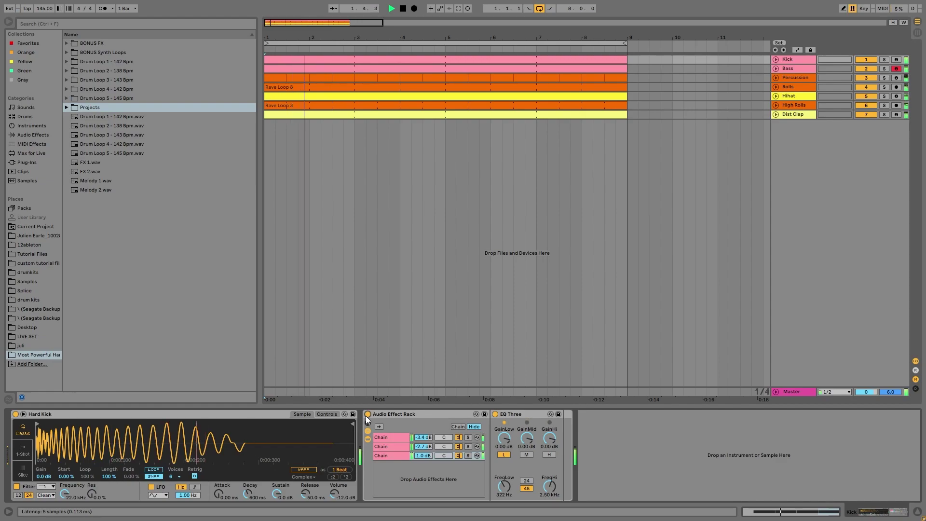
key(space)
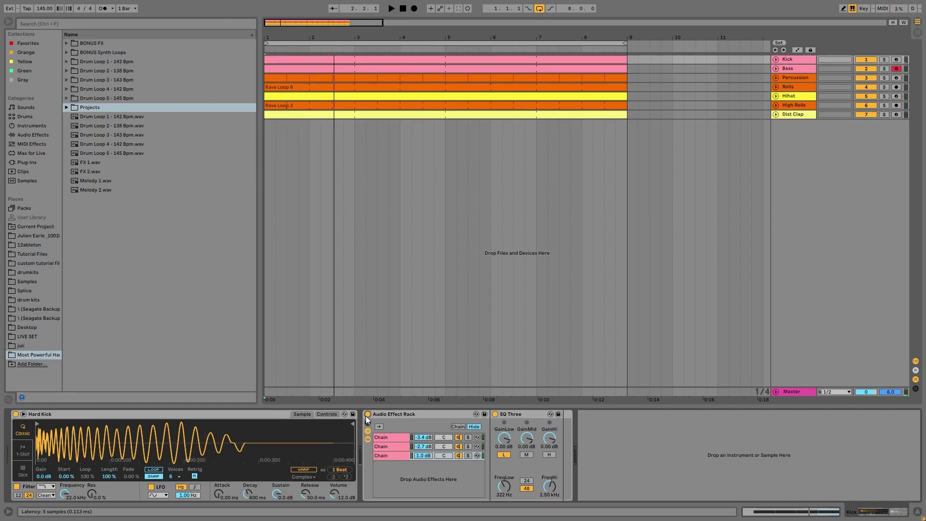
Step: Solo the Percussion track and play it with its Drum Rack and effects shown
shift+click(793, 69)
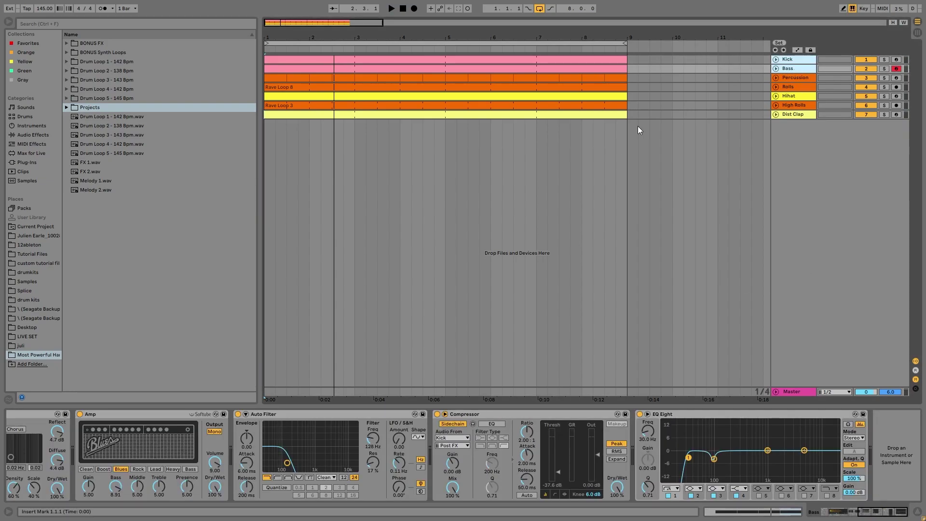
click(795, 79)
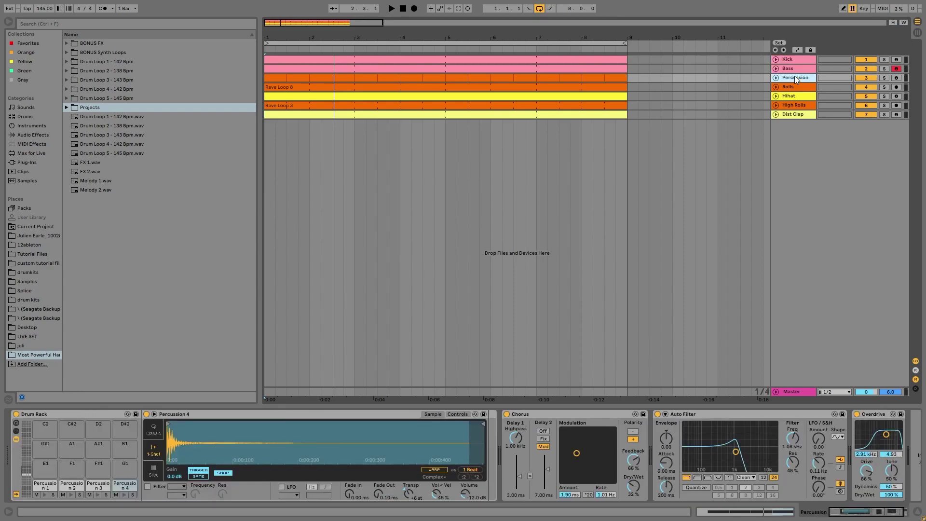
click(885, 79)
key(space)
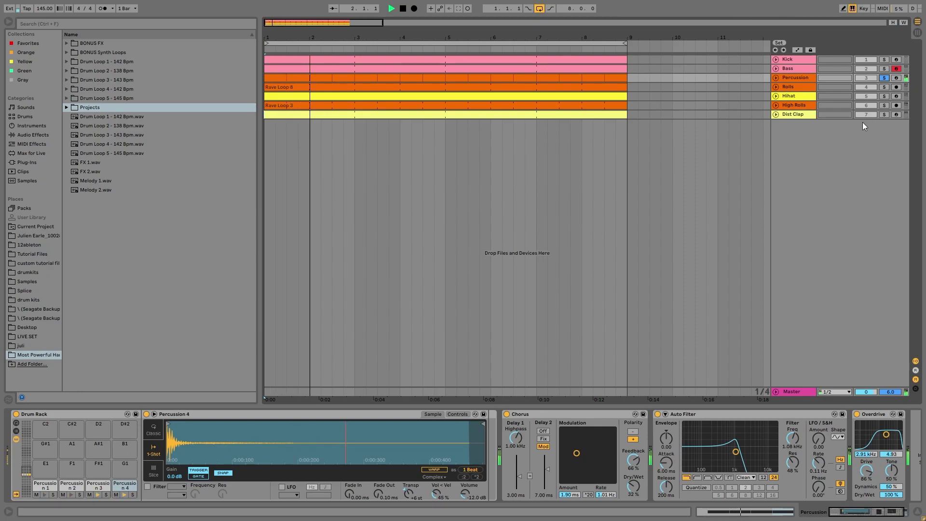
Step: Unfold the Percussion track, open its first MIDI clip to view the notes, and play it, returning to the device chain
click(777, 77)
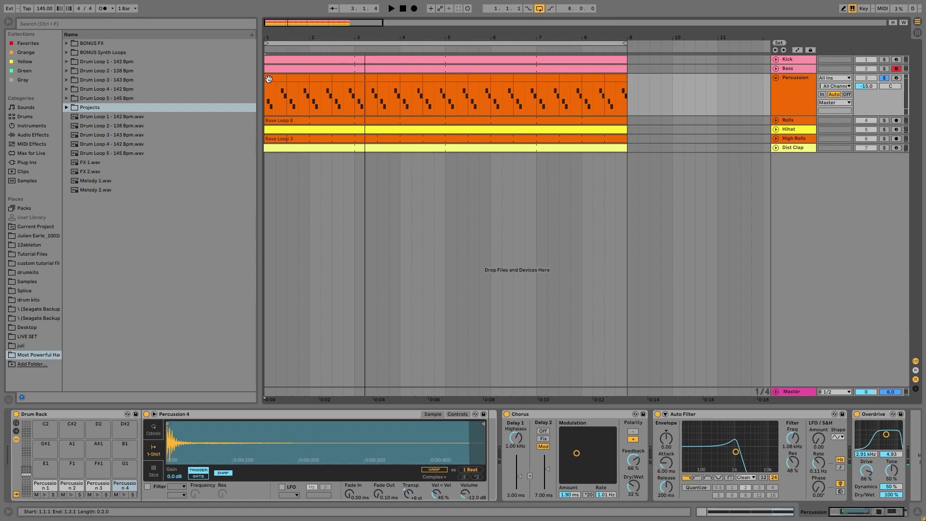
double_click(275, 94)
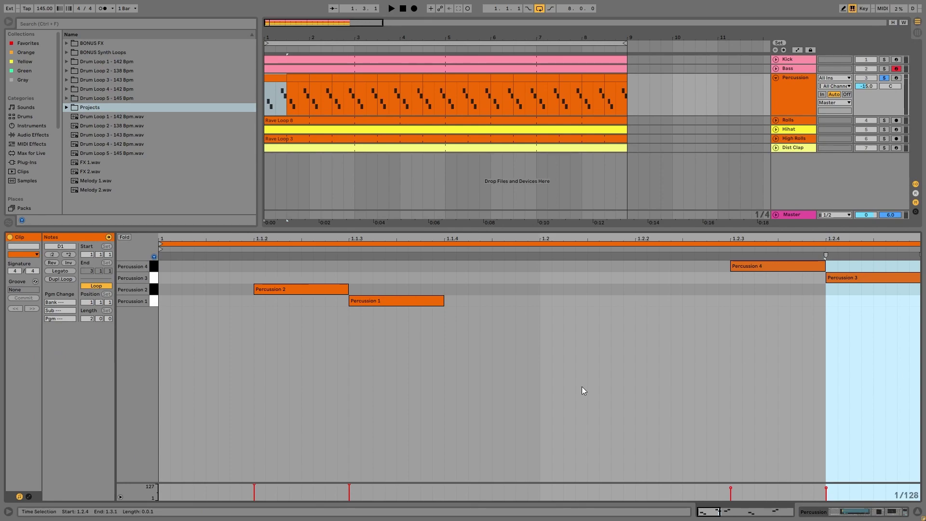
key(space)
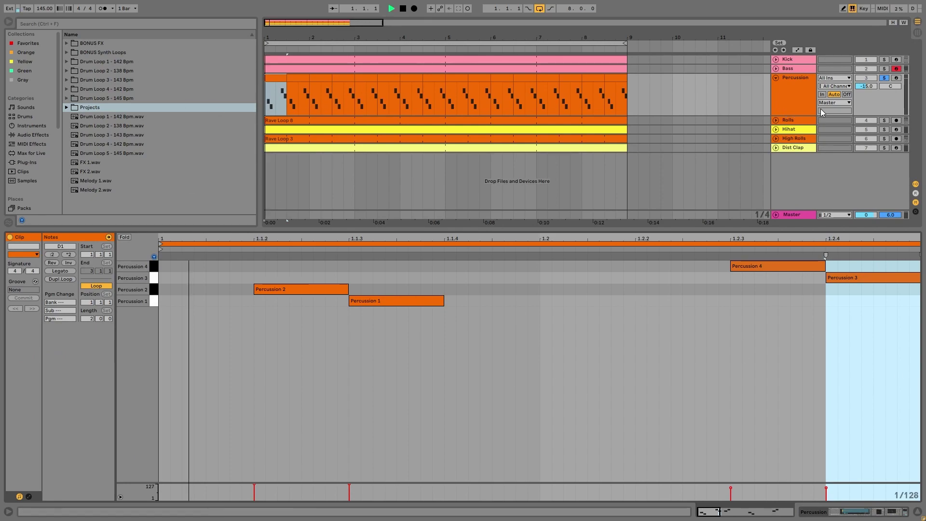
click(795, 100)
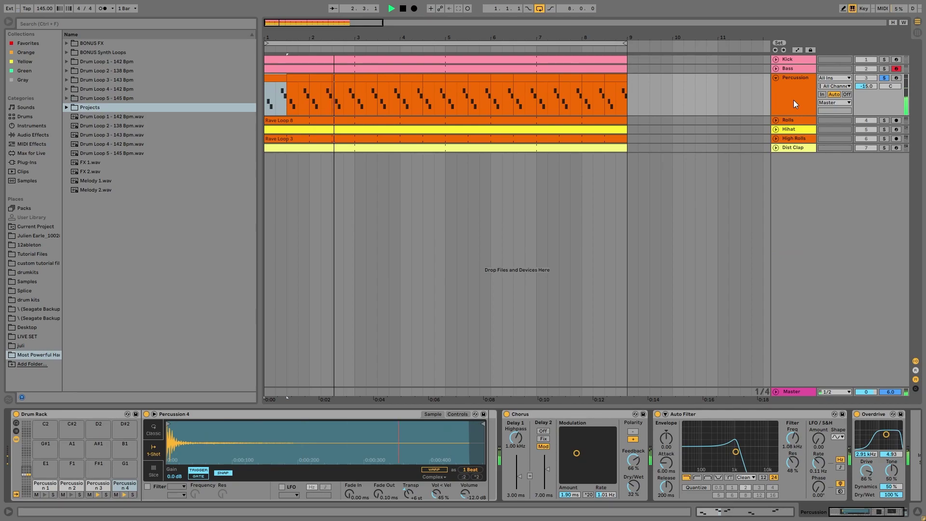
Step: Play the percussion with its Chorus, Auto Filter and Overdrive bypassed, and undo the changes to reactivate all three effects
key(space)
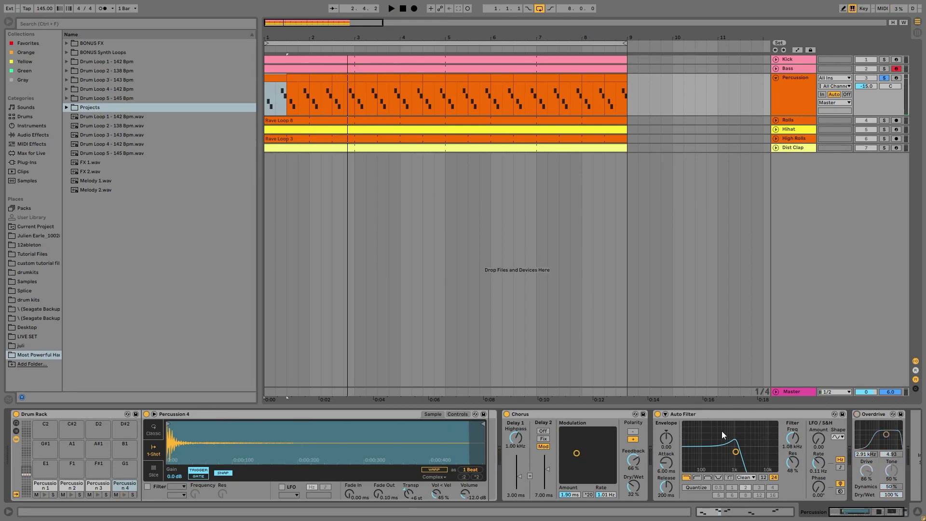
click(658, 414)
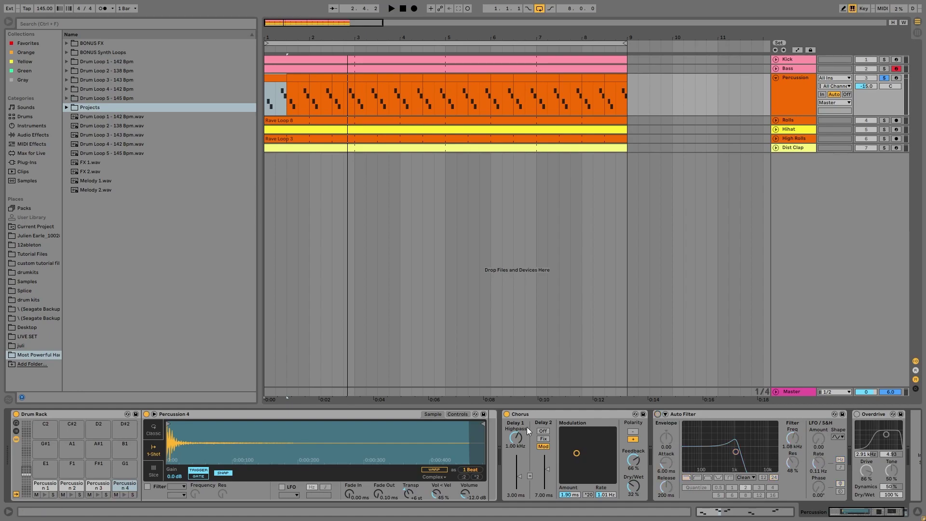
click(505, 415)
key(space)
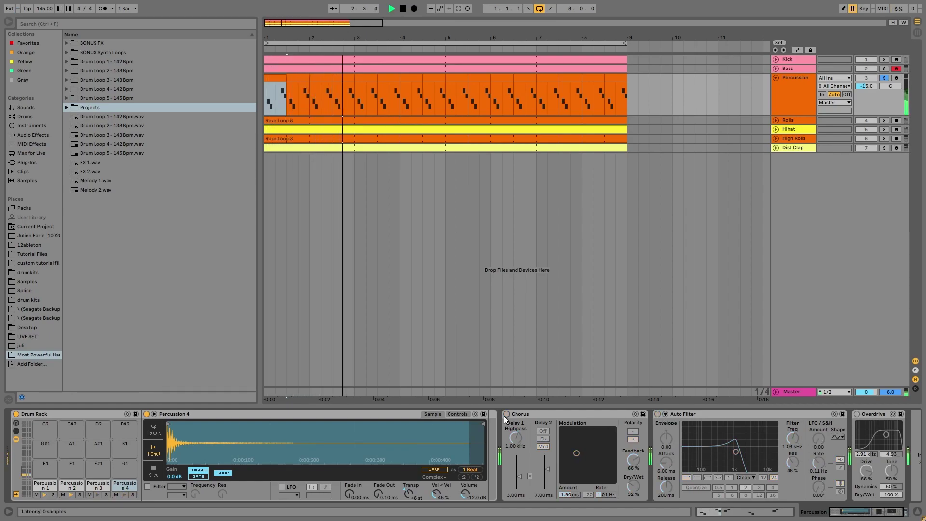
key(ctrl+z)
key(ctrl+z)
key(ctrl+z)
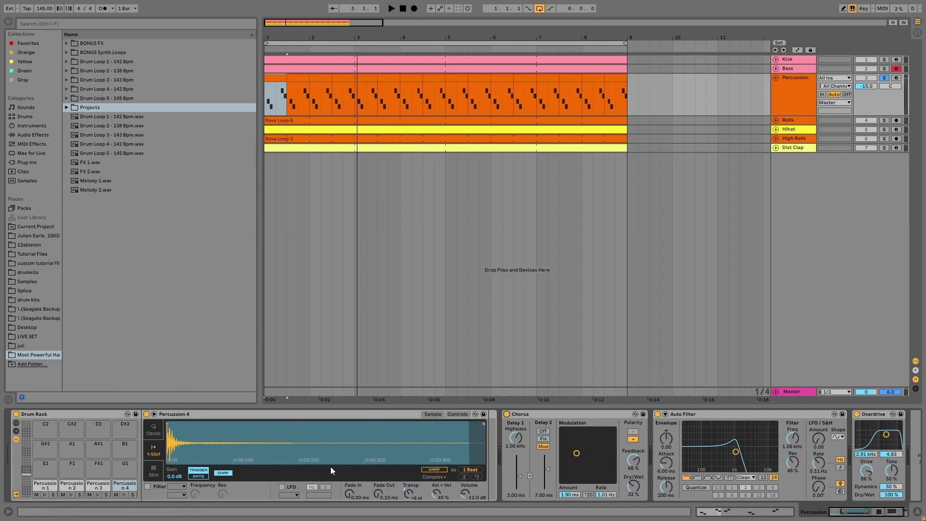
Step: Play the percussion with the Auto Filter bypassed, and reactivate it during playback to compare the sound
scroll(688, 464, right, 2)
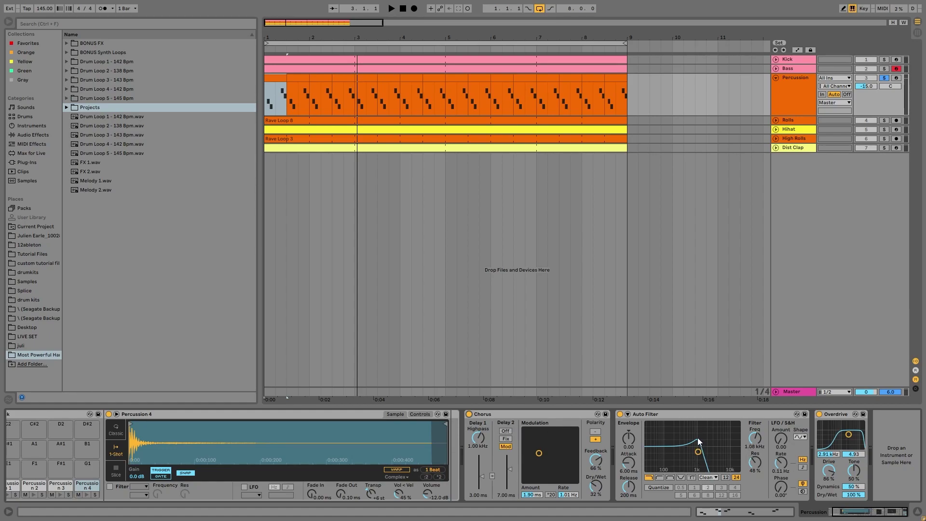
click(836, 414)
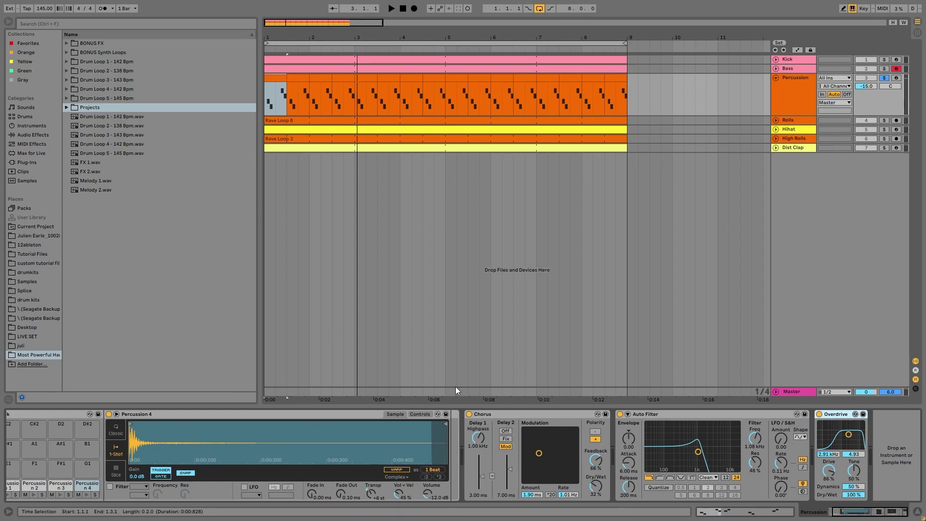
click(620, 414)
key(space)
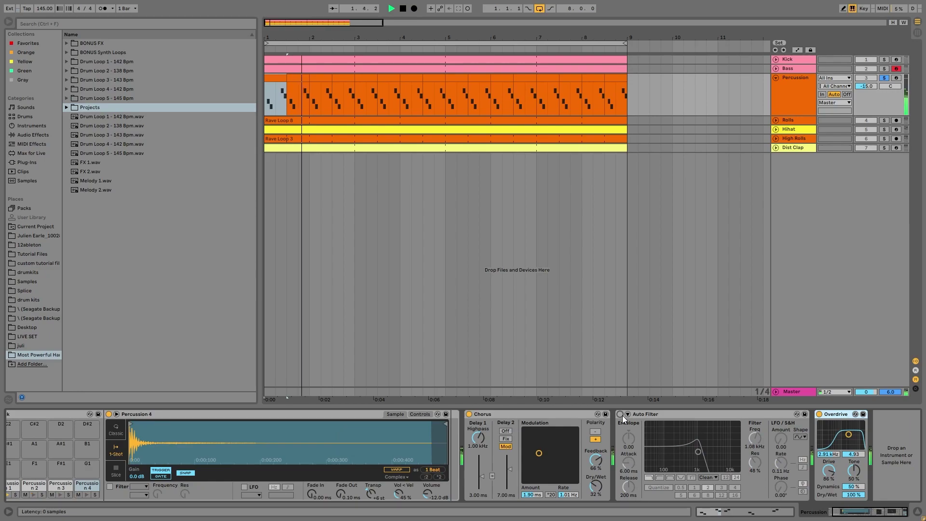
click(620, 414)
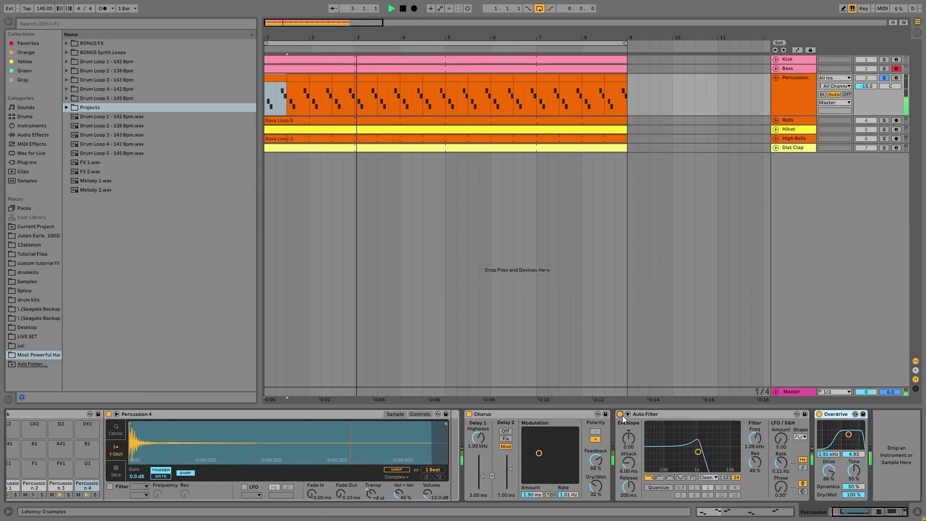
key(space)
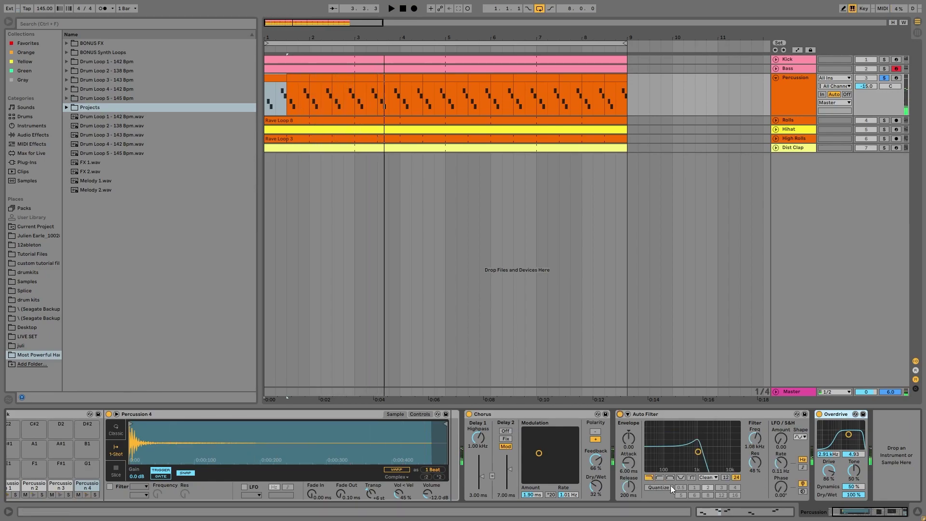
key(space)
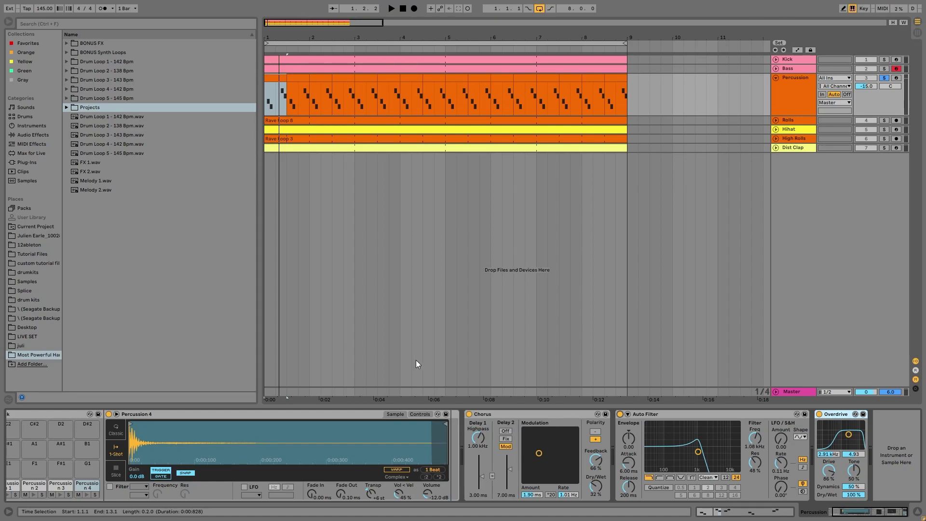
Step: Bypass the Auto Filter, switch the Overdrive off and on to compare it alone, and reactivate the Auto Filter
click(620, 414)
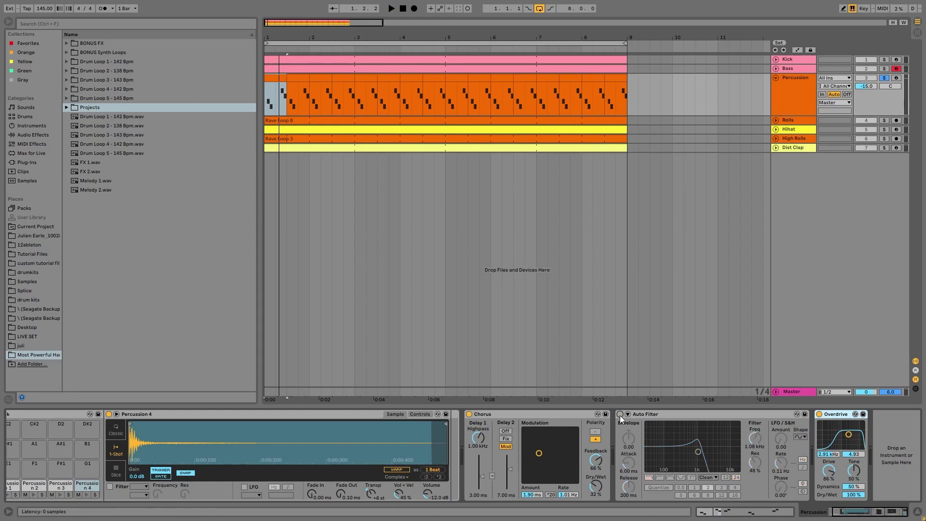
click(819, 414)
click(819, 414)
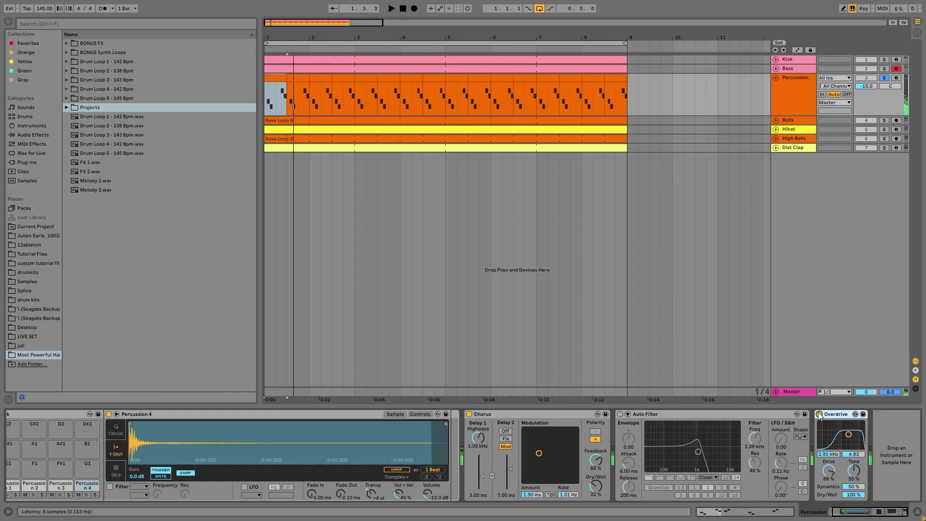
click(620, 414)
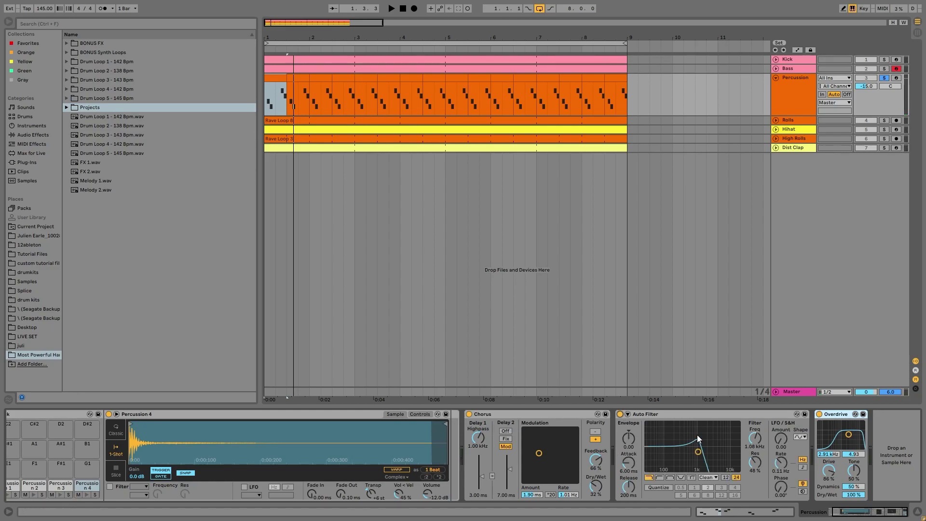
Step: Replay the percussion with Chorus, Auto Filter and Overdrive all active while viewing the device chain
key(space)
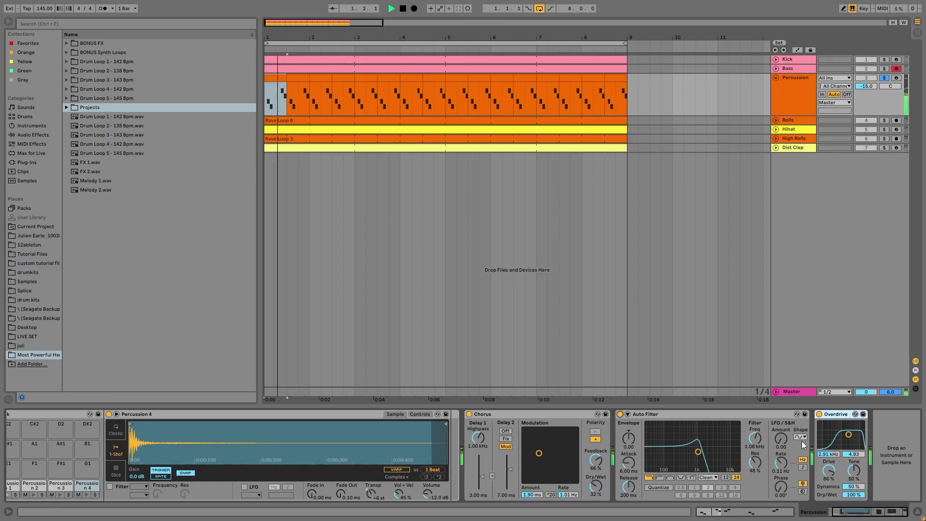
key(space)
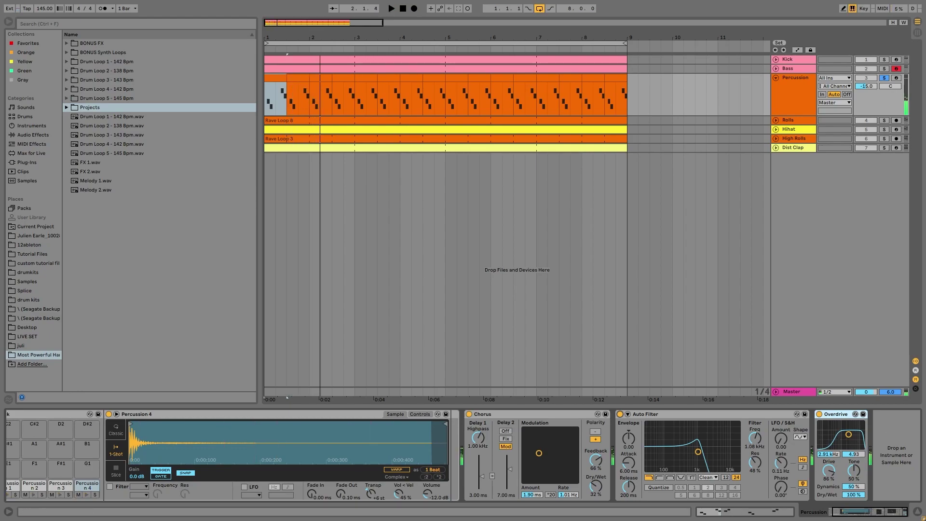
scroll(580, 475, up, 2)
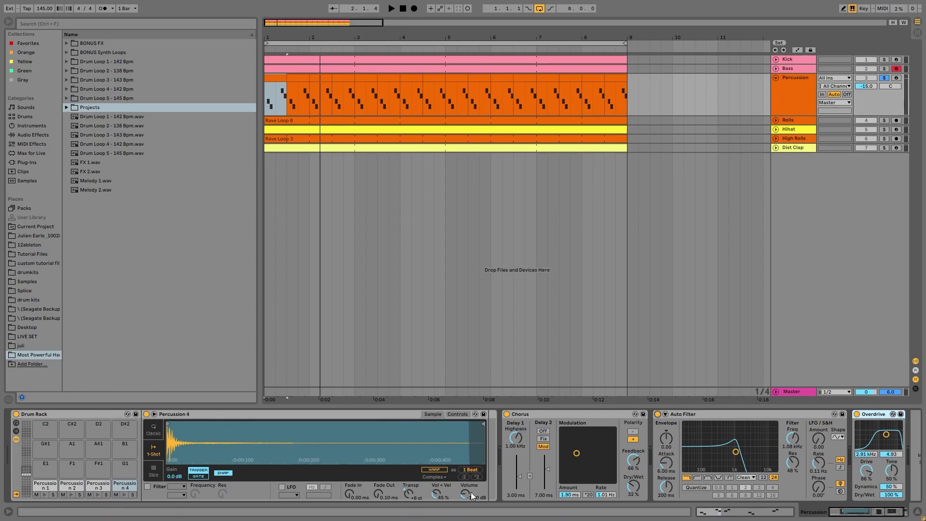
scroll(543, 458, down, 2)
key(space)
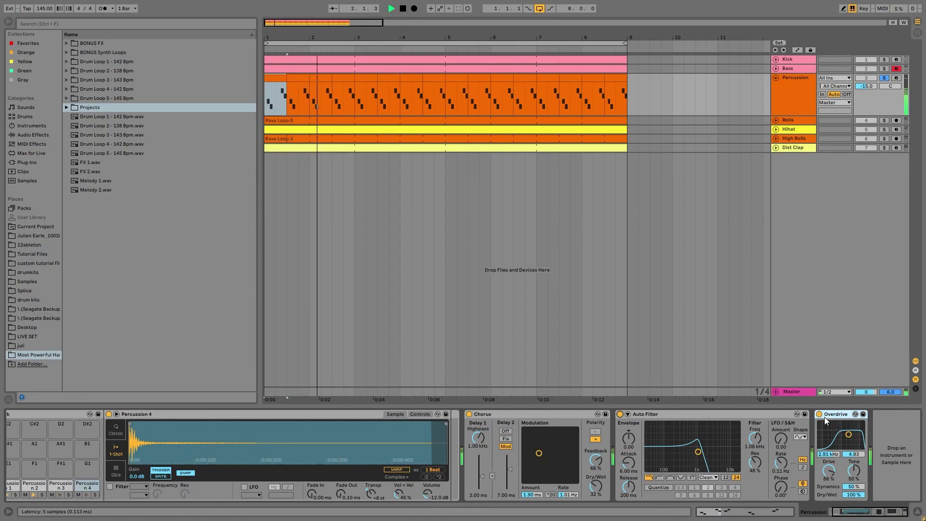
key(space)
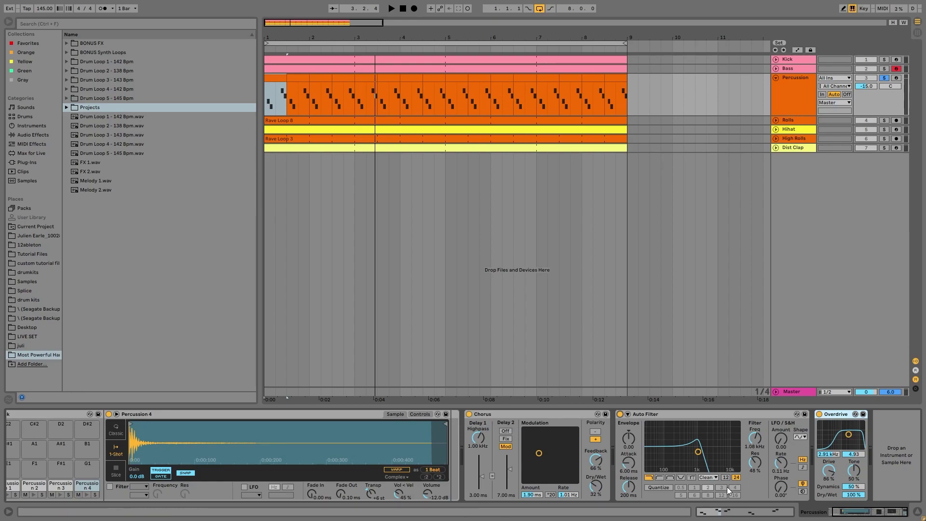
key(space)
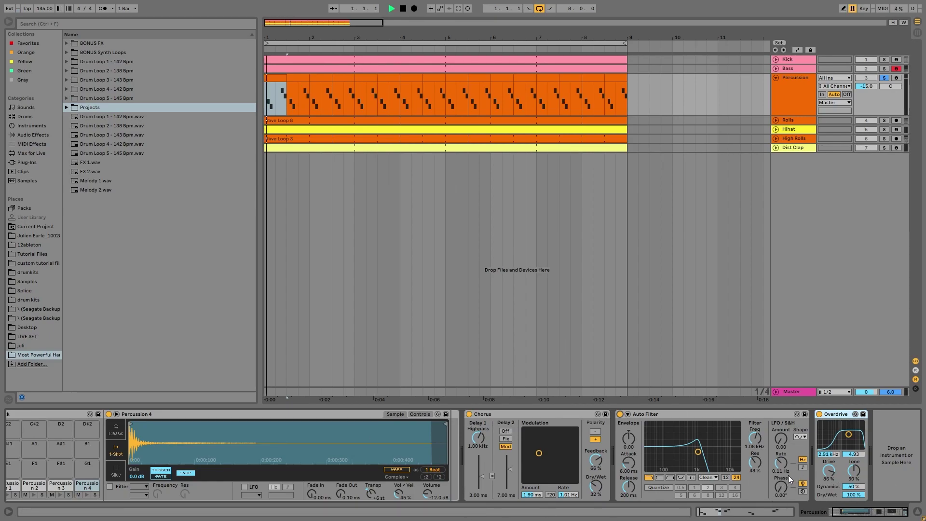
key(space)
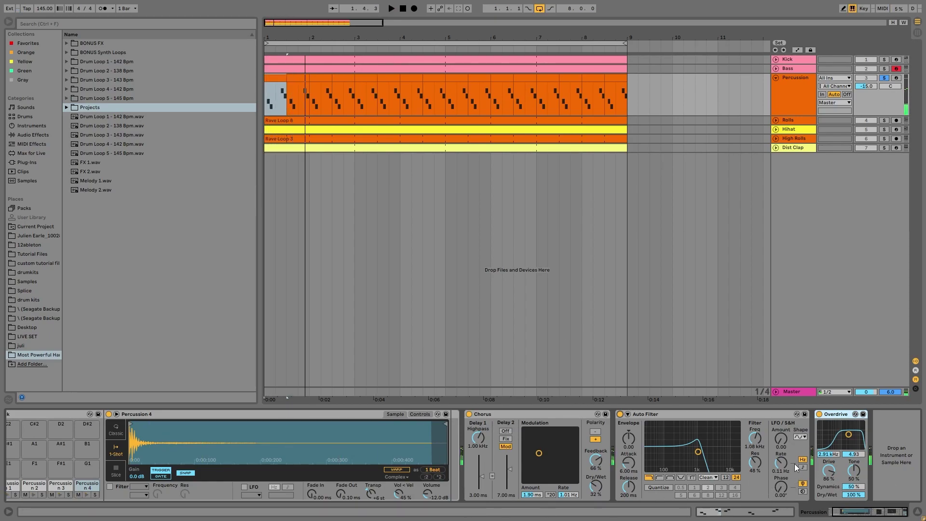
Step: Play the percussion with the Overdrive bypassed, and reactivate it during playback to compare the sound
click(820, 416)
key(space)
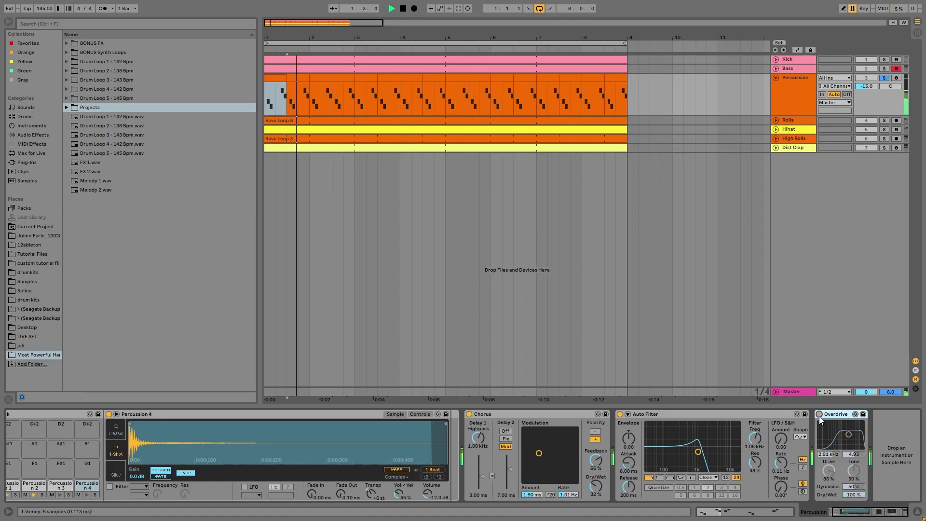
click(820, 414)
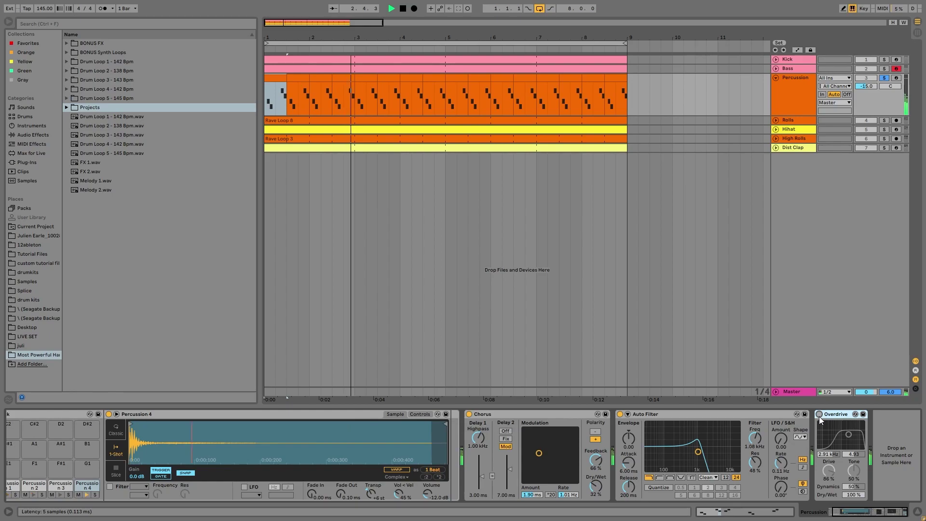
key(space)
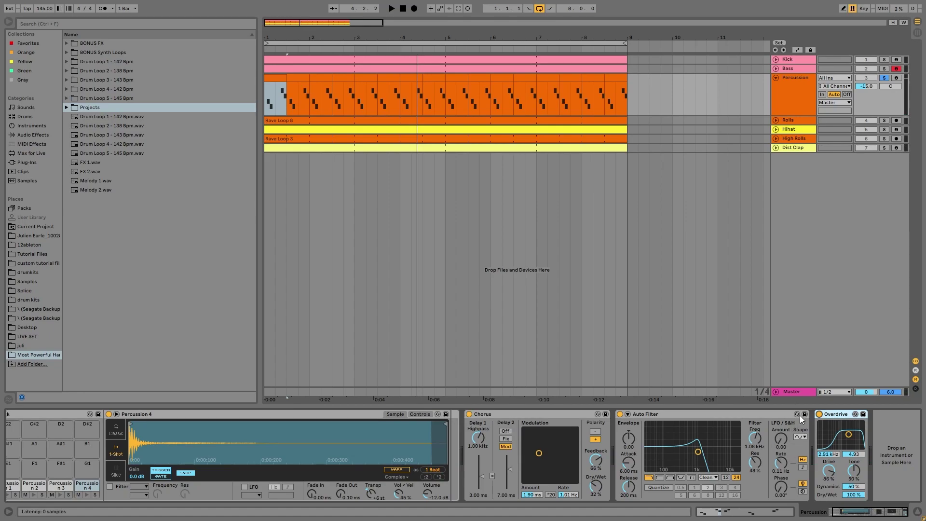
Step: Solo the Dist Clap track instead of Percussion, play it, and unfold it to view its notes and devices
click(886, 146)
click(801, 149)
key(space)
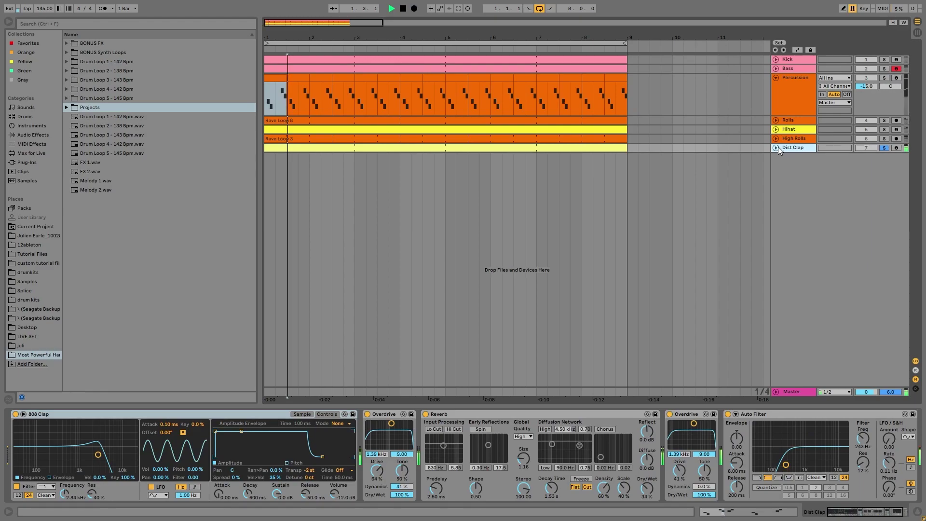
click(778, 147)
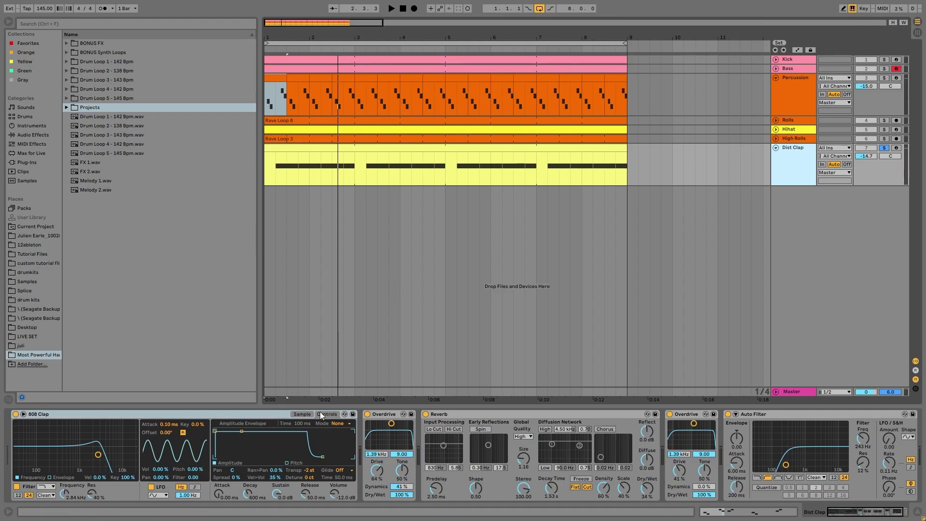
scroll(389, 447, right, 2)
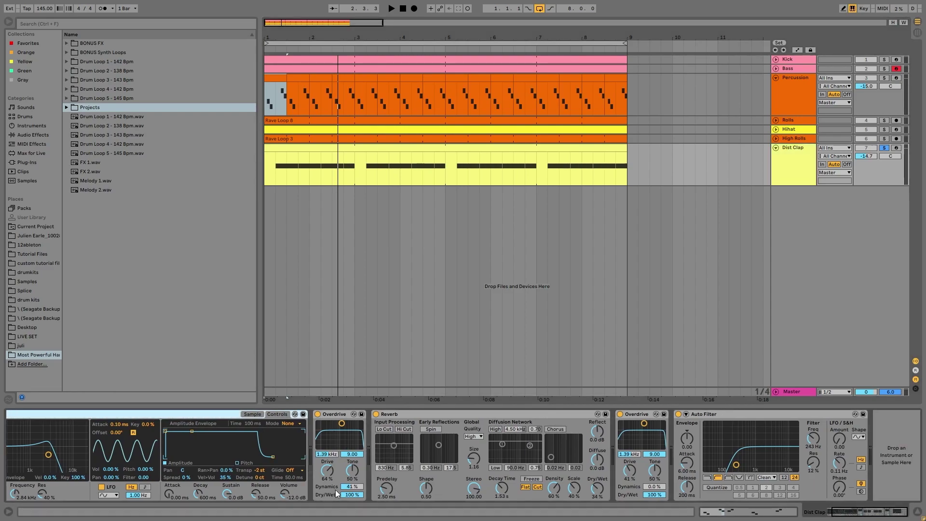
scroll(200, 451, left, 2)
scroll(198, 451, left, 1)
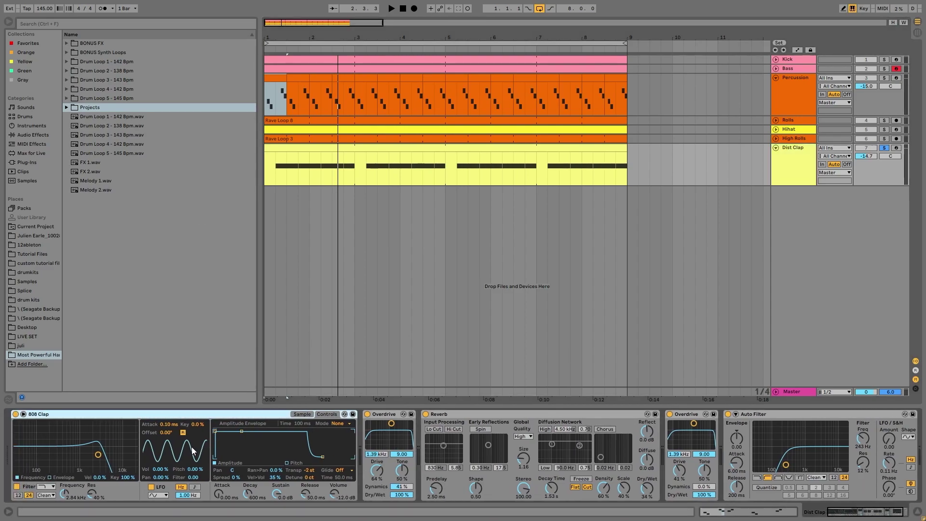
Step: Play the clap with the 808 Clap instrument's filter switched off and on again to compare the sound
click(17, 487)
key(space)
click(17, 488)
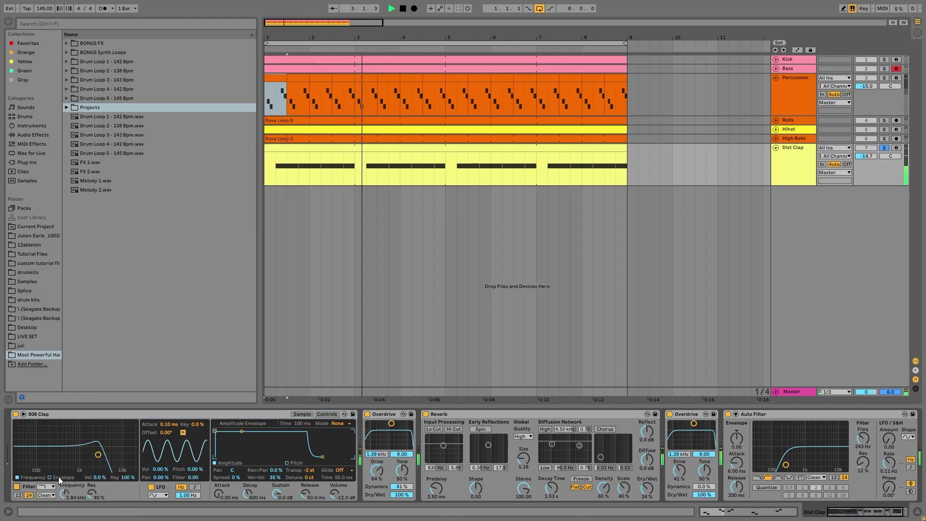
key(space)
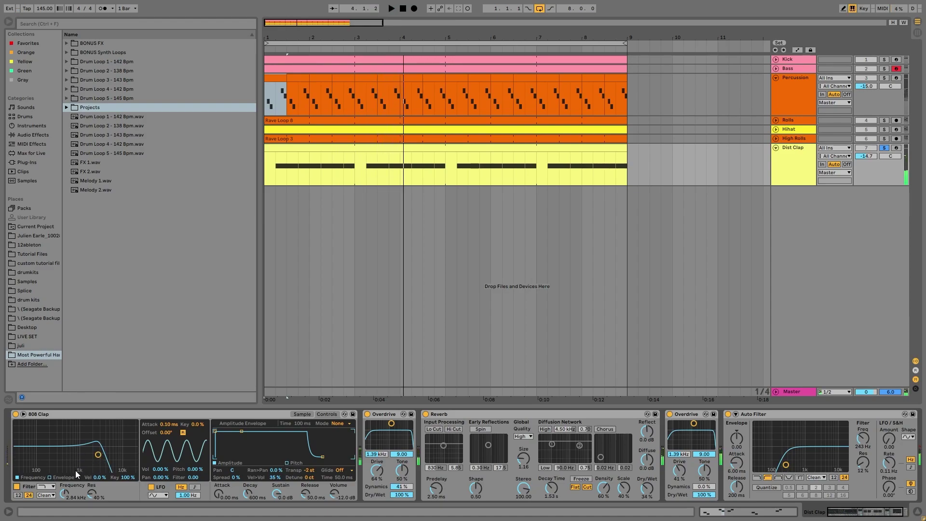
key(space)
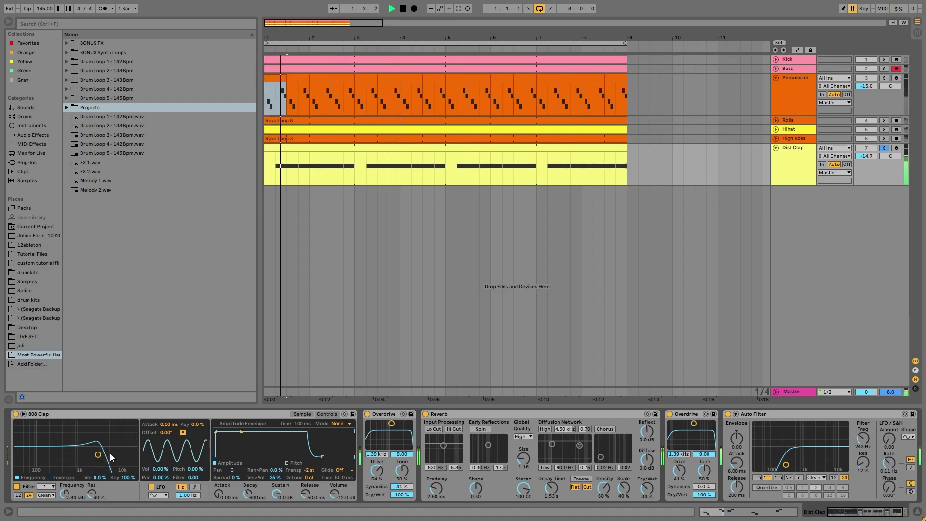
key(space)
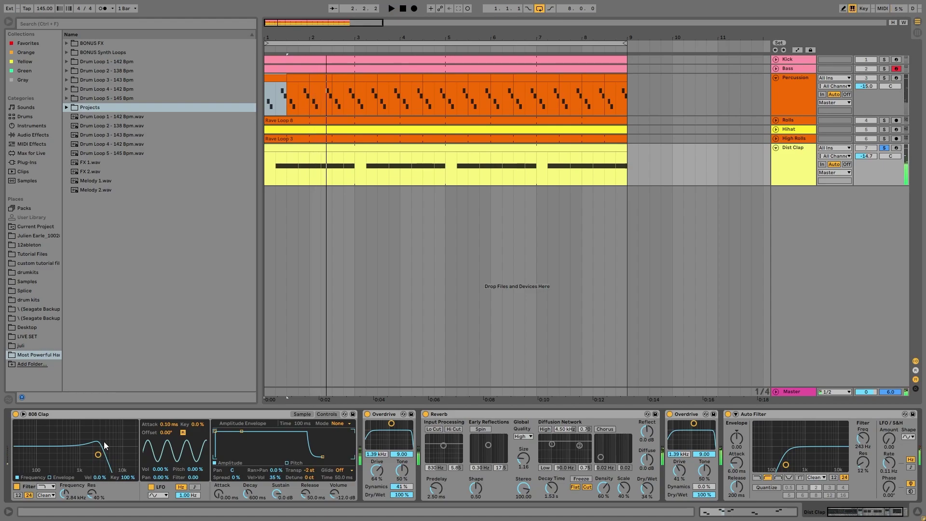
Step: Set the 808 Clap instrument's filter to 2.17 kHz with 48% resonance while the clap plays
key(space)
mouse_move(97, 454)
mouse_down()
mouse_move(86, 437)
mouse_move(78, 441)
mouse_move(98, 446)
mouse_move(93, 453)
mouse_up()
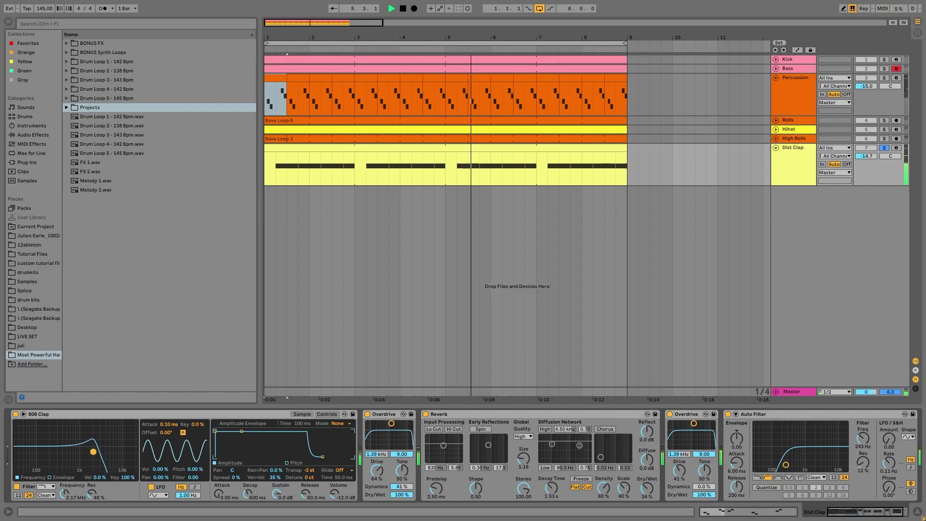
key(space)
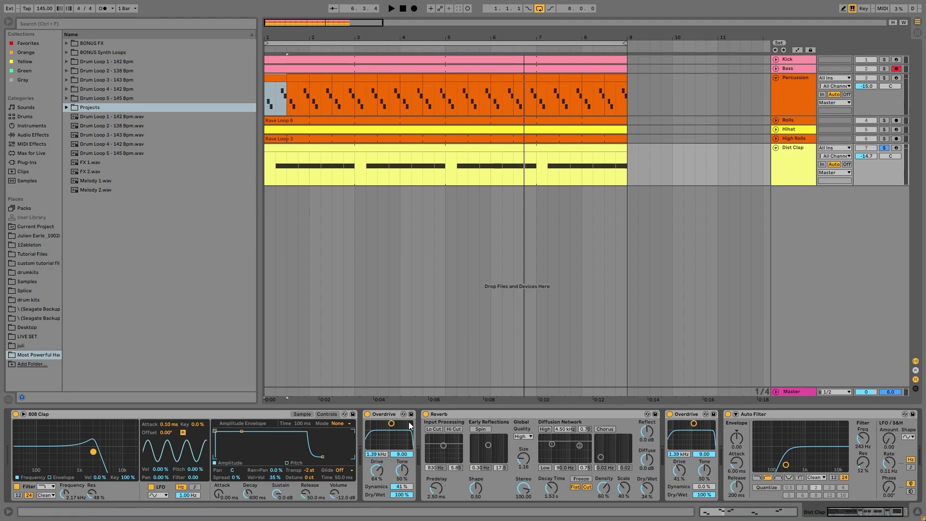
Step: Play the Dist Clap while viewing its Reverb, second Overdrive and Auto Filter settings
scroll(463, 468, right, 3)
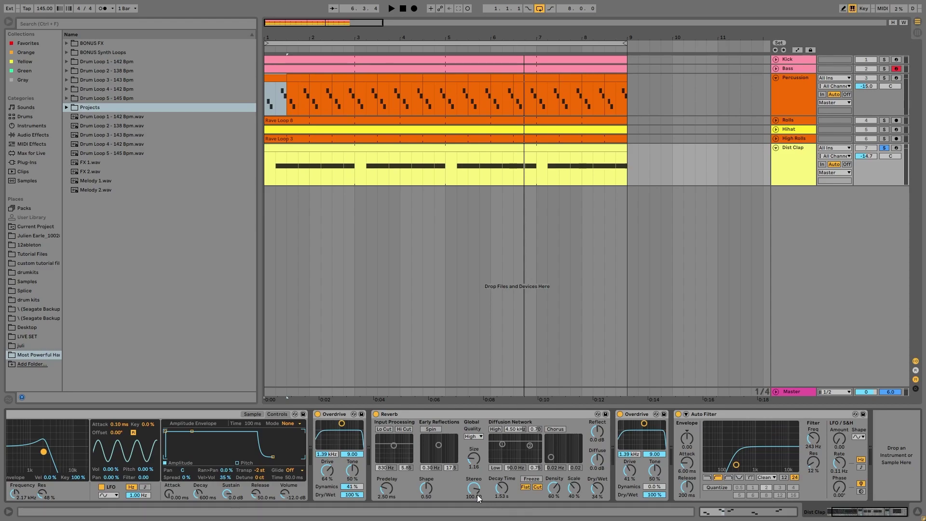
key(space)
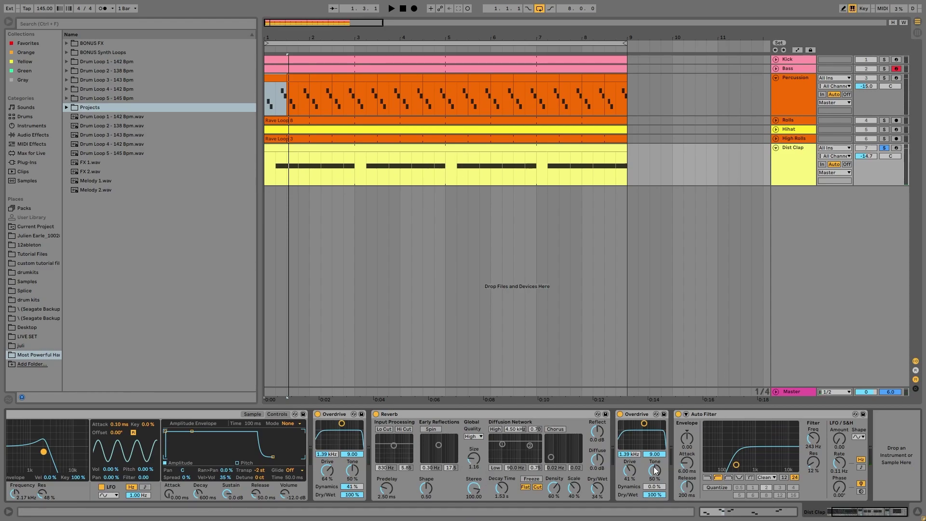
Step: Switch off the Dist Clap's second Overdrive, Reverb and first Overdrive while playing the track to hear the clap without them
click(618, 414)
key(space)
key(space)
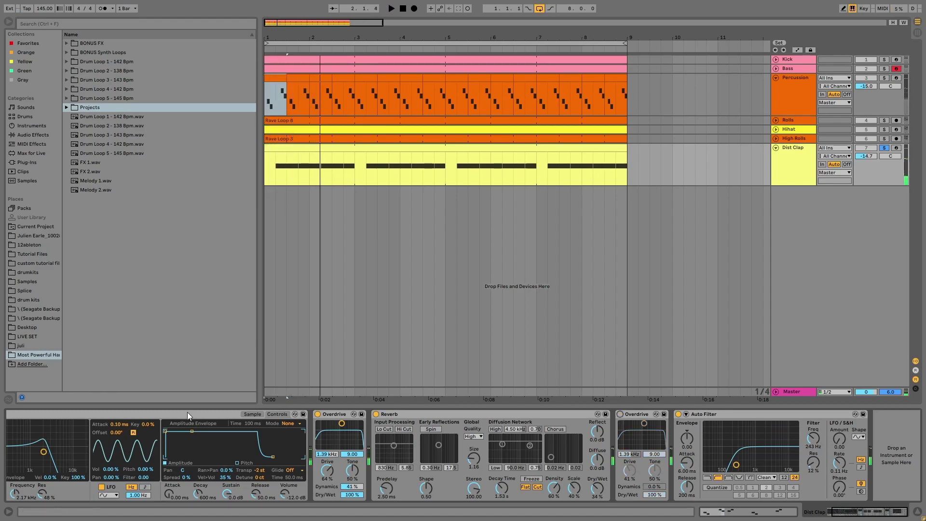
click(376, 414)
click(318, 414)
key(space)
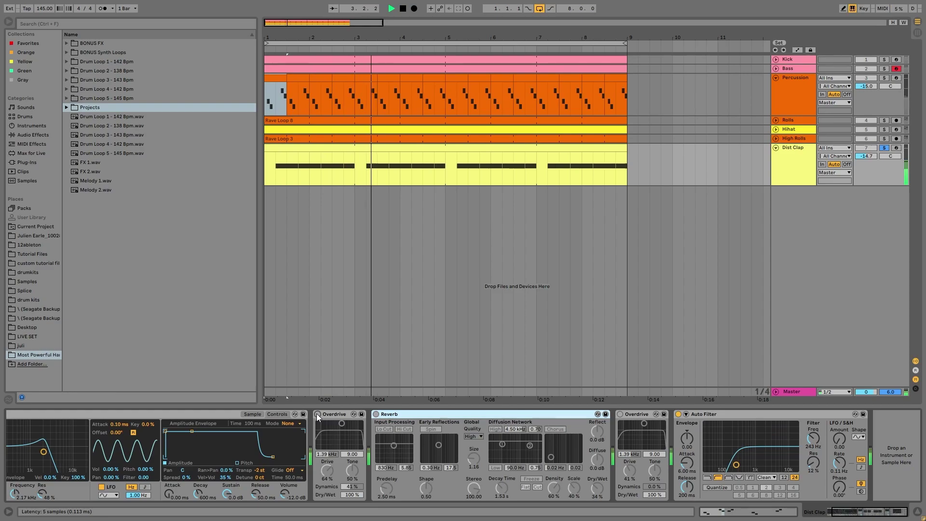
Step: Turn the first Overdrive back on and play the Dist Clap to hear its effect alongside the 808 Clap settings
click(318, 414)
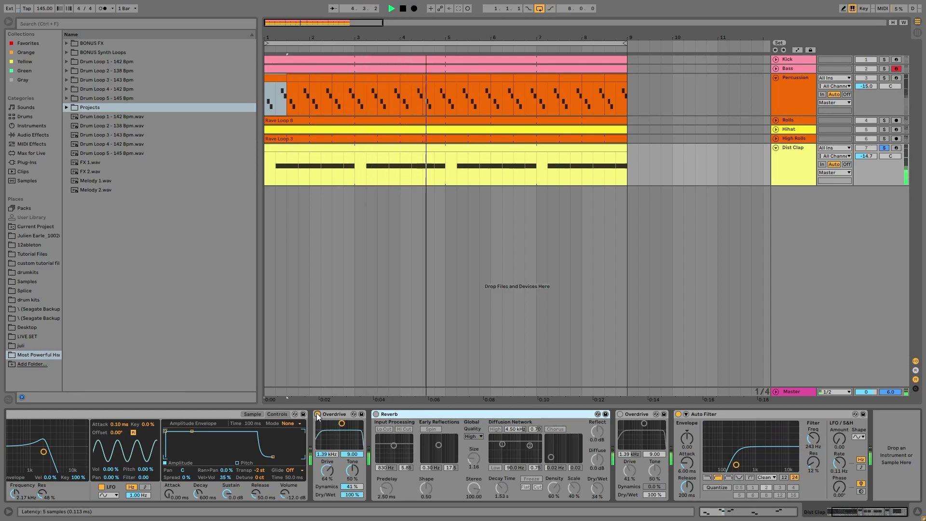
key(space)
scroll(361, 455, left, 2)
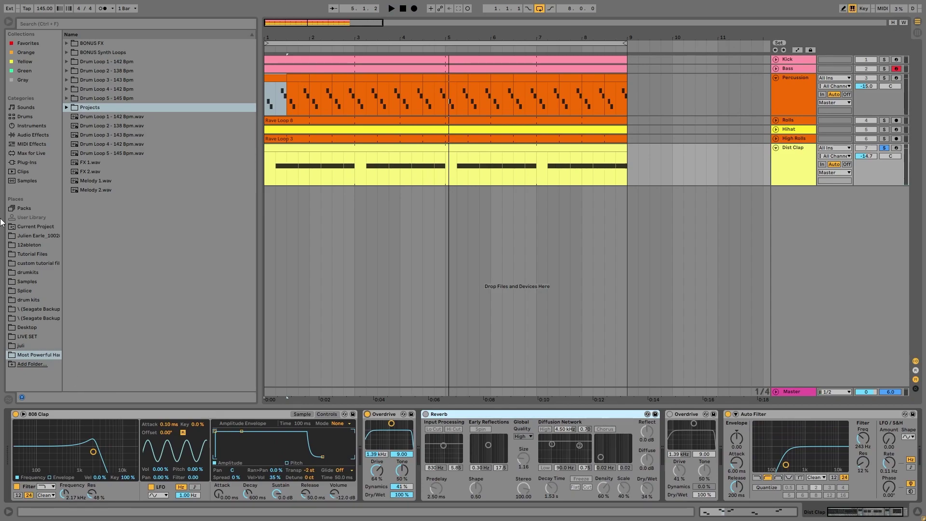
key(space)
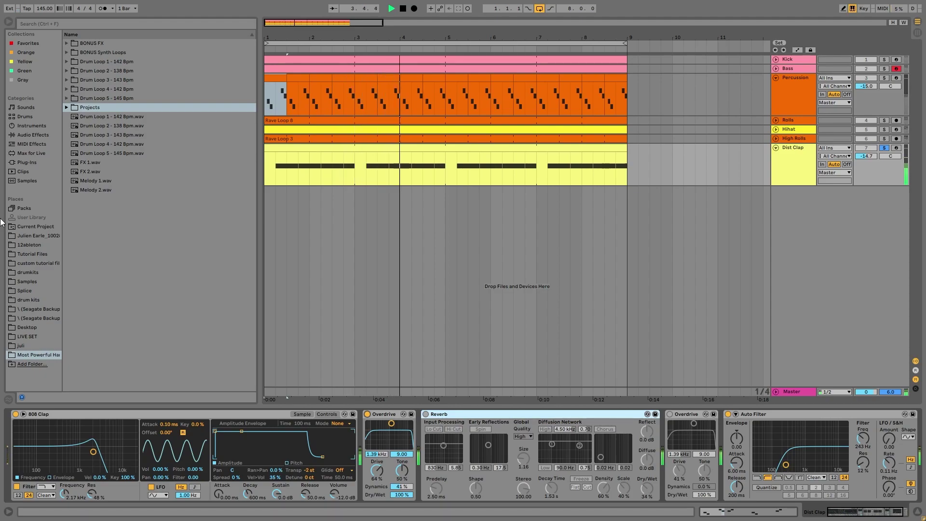
key(space)
key(space)
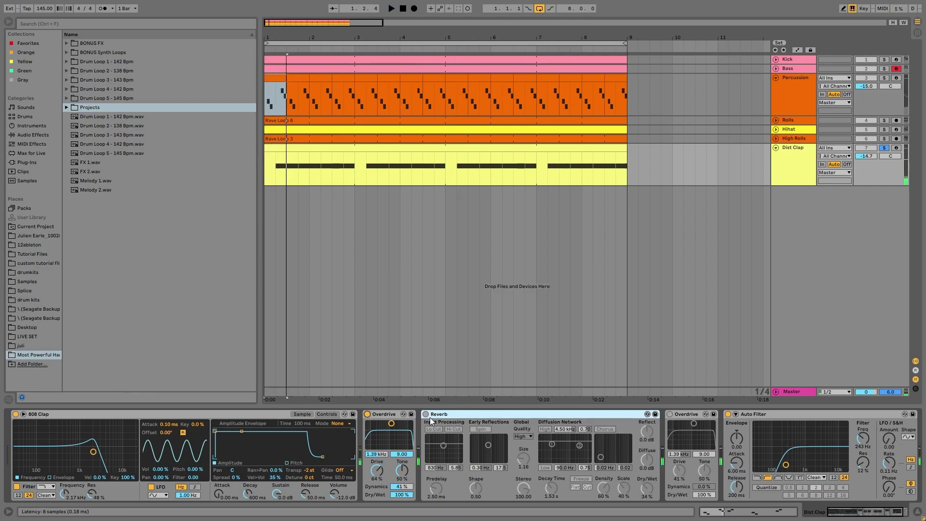
Step: Switch the Reverb and the second Overdrive back on one by one, playing the Dist Clap after each
click(426, 414)
key(space)
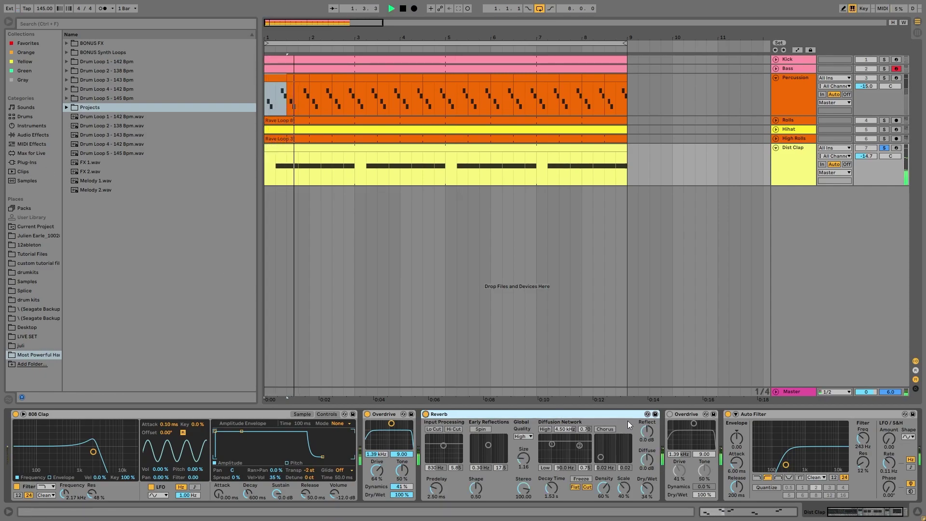
key(space)
click(670, 414)
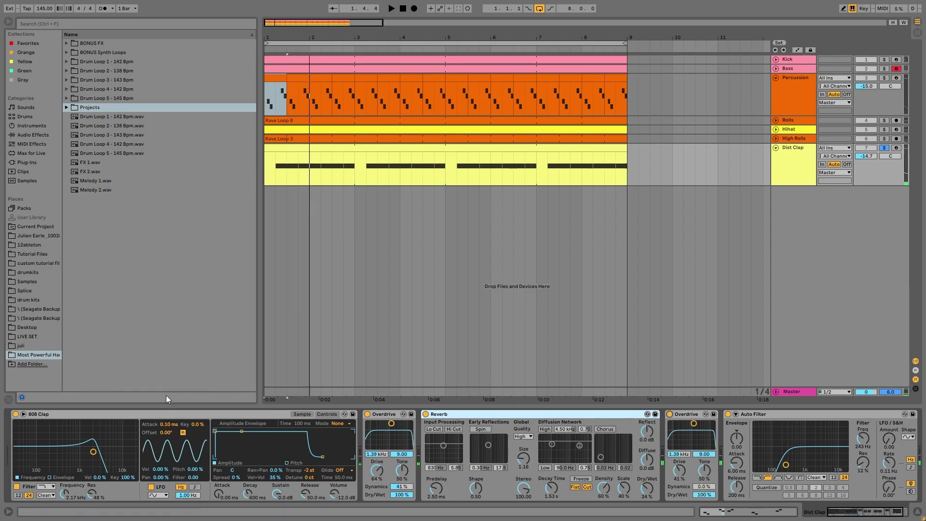
key(space)
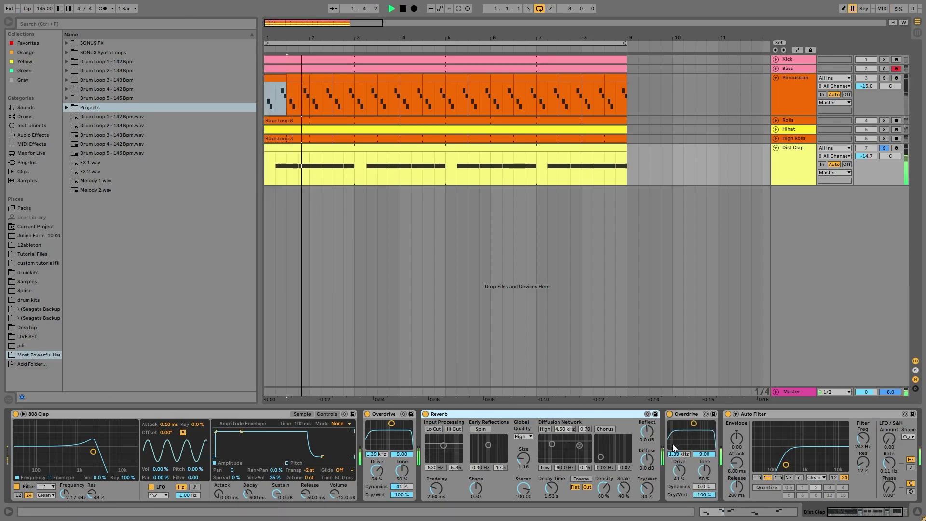
scroll(674, 446, right, 3)
key(space)
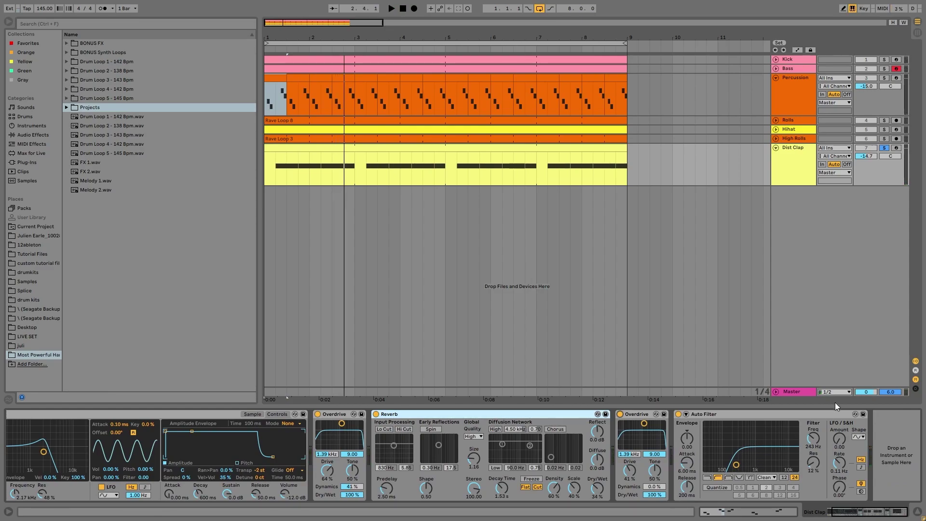
Step: Play the Dist Clap with its Auto Filter switched off and on again to compare the sound
click(679, 432)
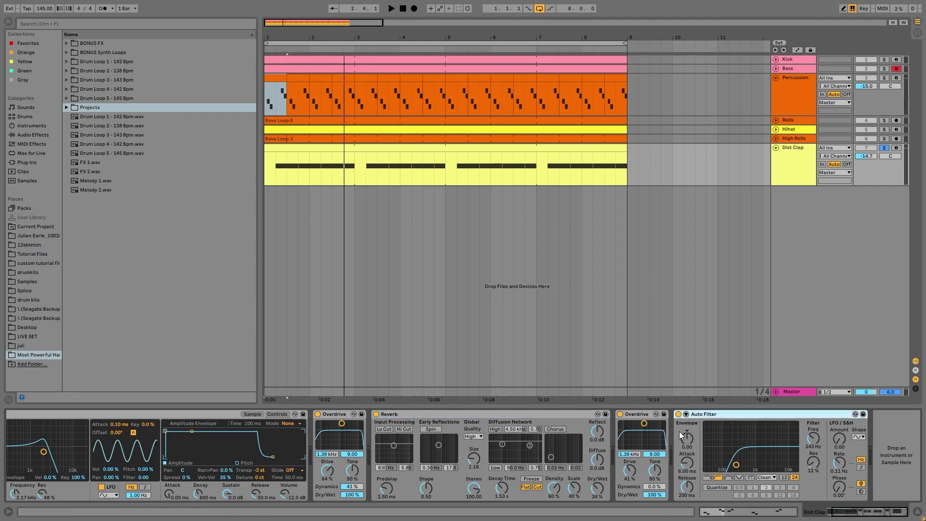
click(686, 414)
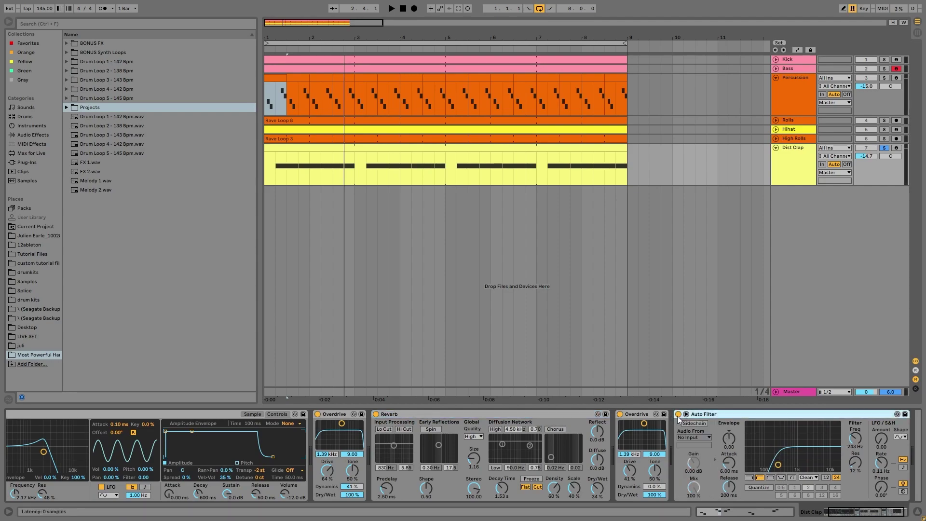
key(space)
click(686, 415)
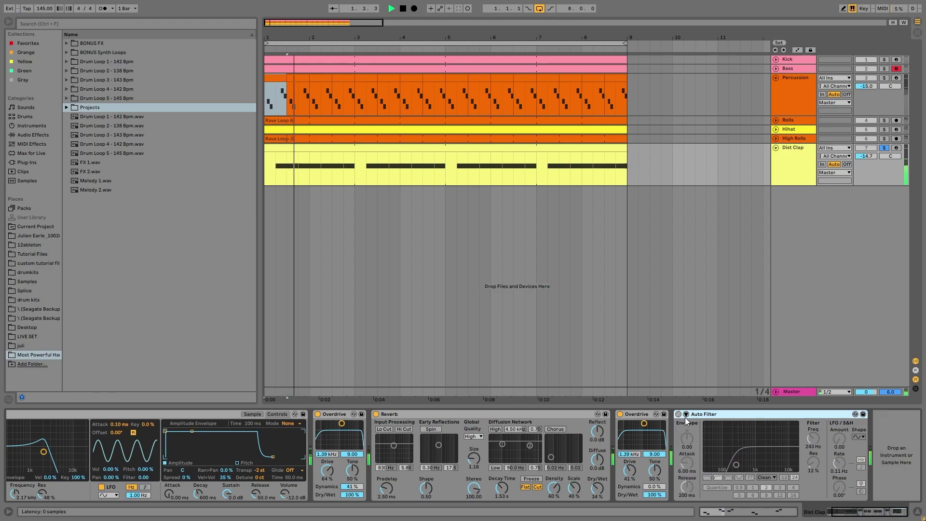
click(679, 414)
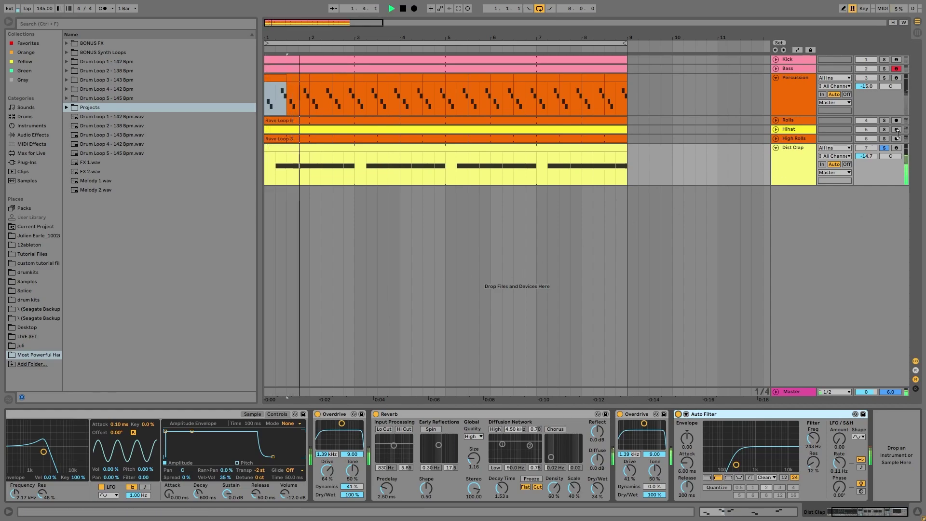
key(space)
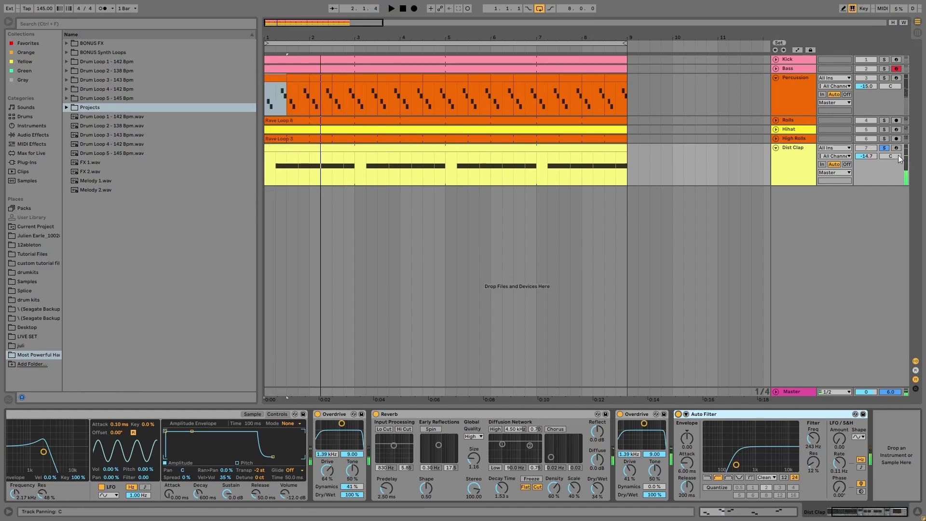
Step: Solo the Percussion track together with the Dist Clap and play both parts several times
click(885, 78)
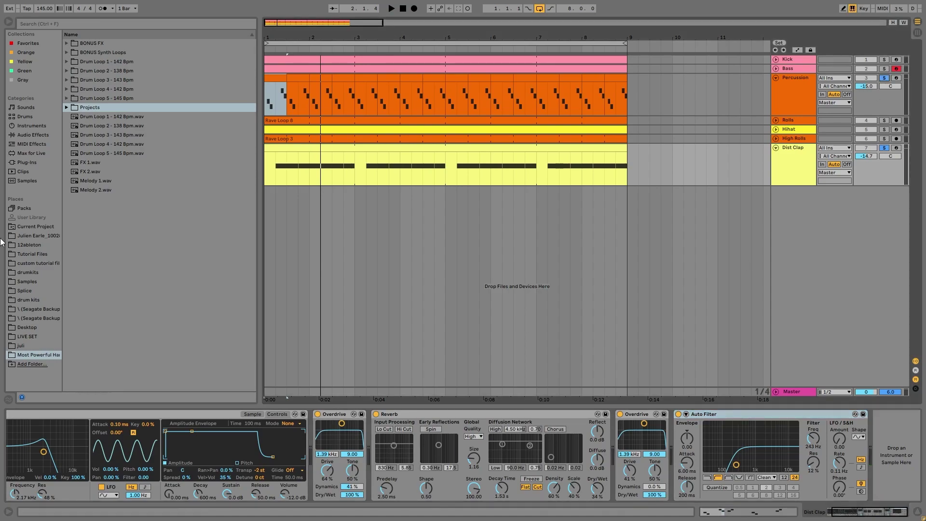
scroll(203, 482, left, 4)
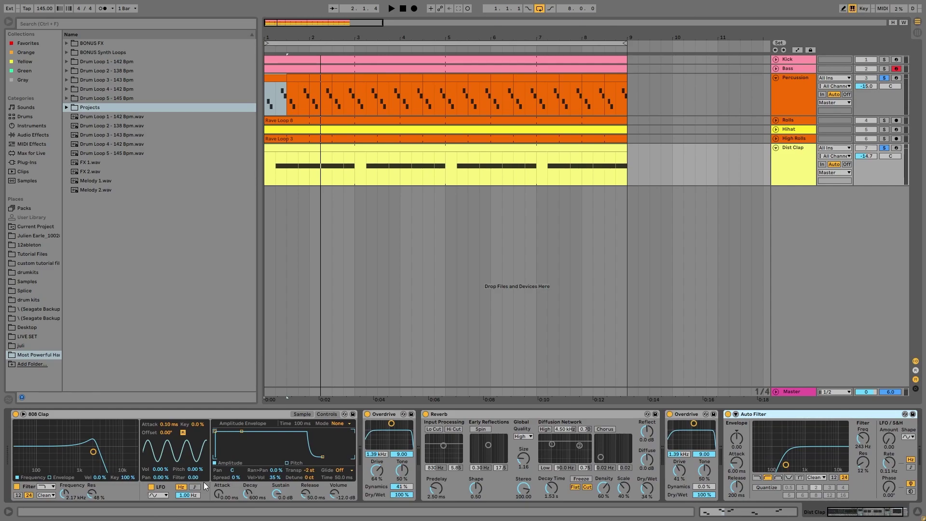
key(space)
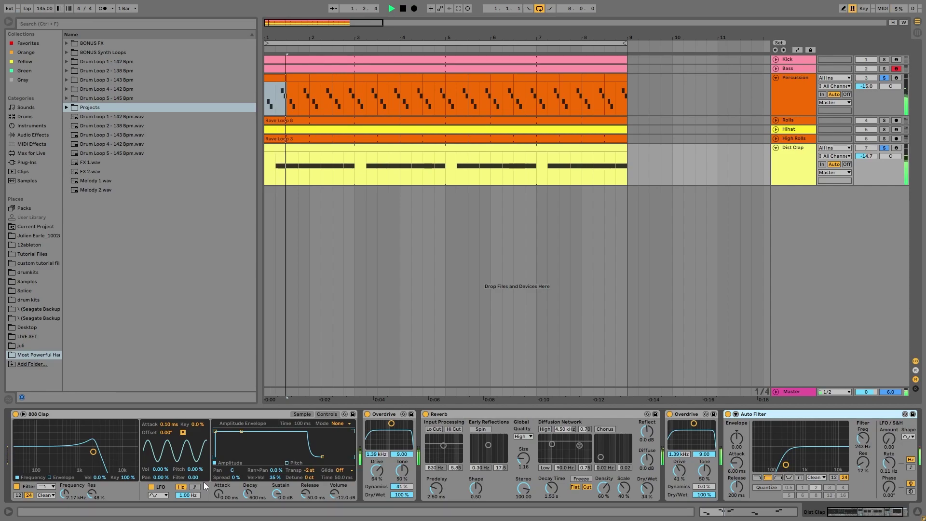
key(space)
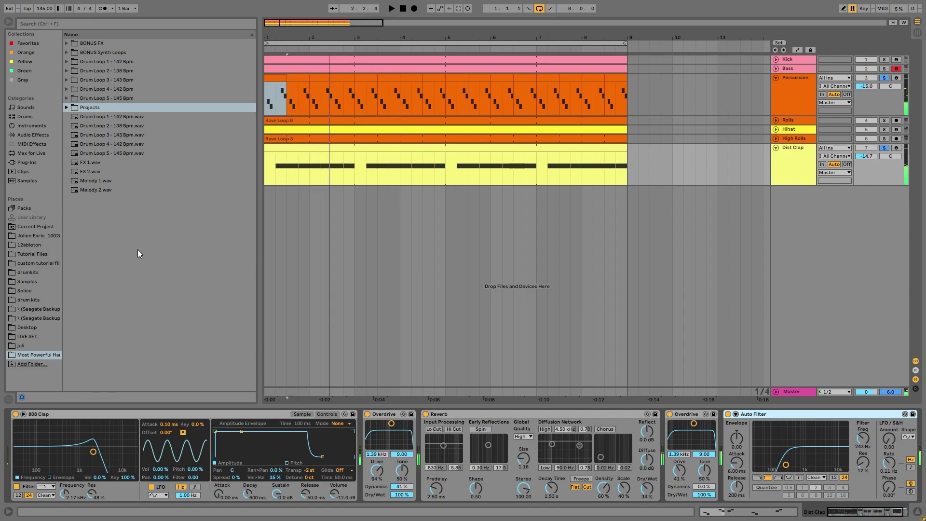
key(space)
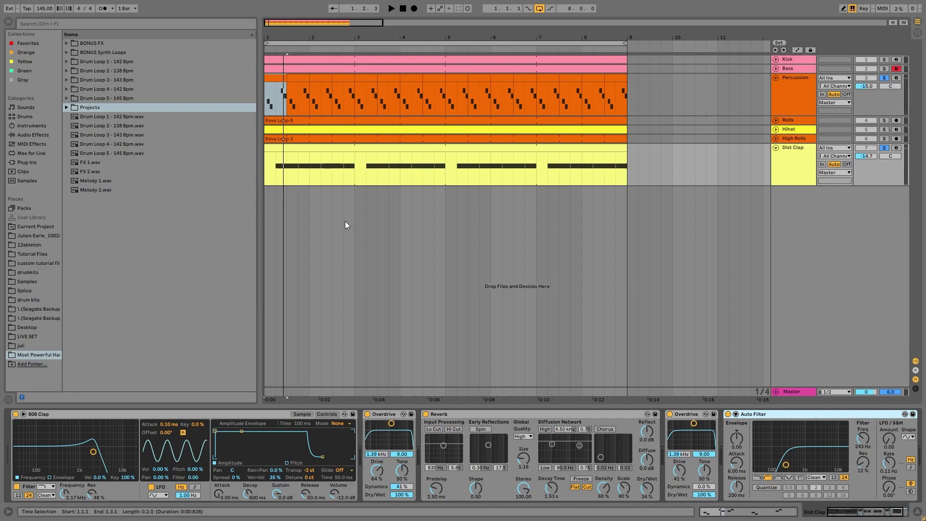
key(space)
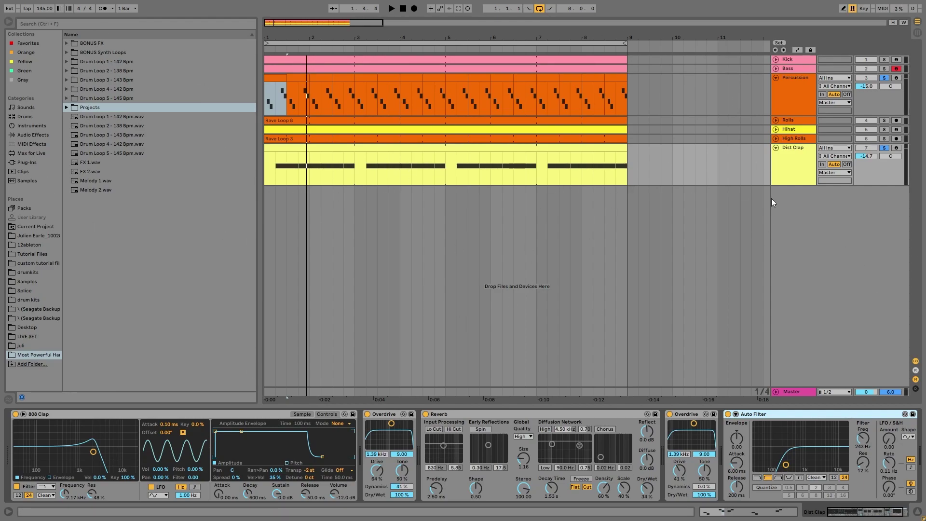
Step: Solo the Rolls and High Rolls tracks instead of Percussion and Dist Clap, and play them together
click(804, 120)
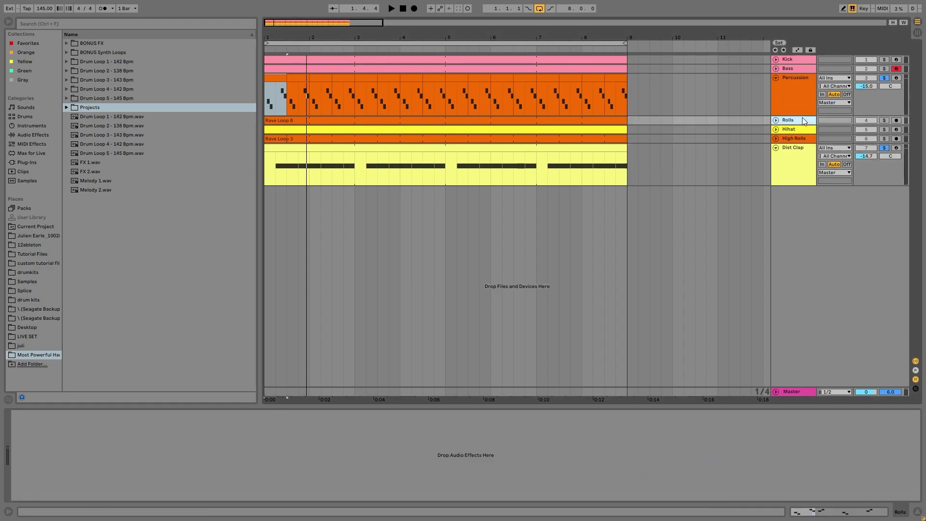
click(884, 121)
click(790, 137)
click(806, 120)
key(space)
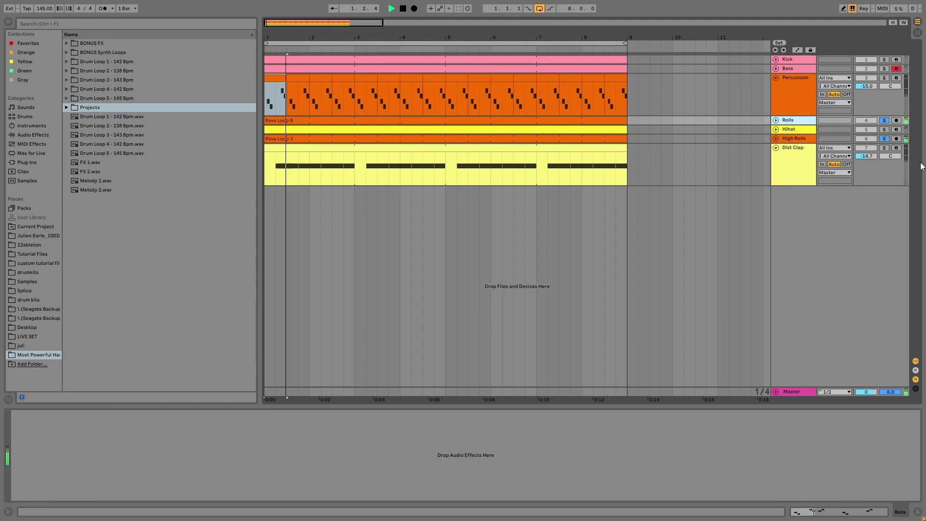
key(space)
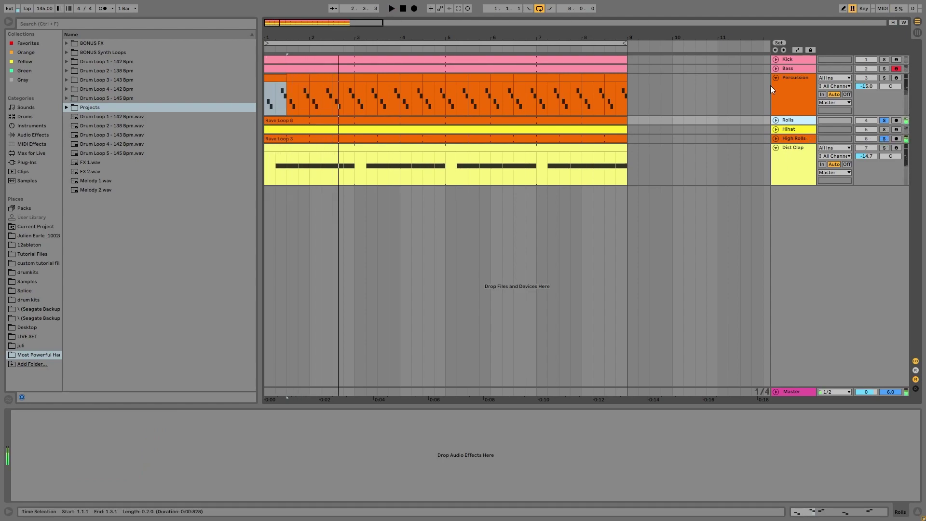
Step: View the devices on the High Rolls track and return to the Rolls track
key(Down)
key(Down)
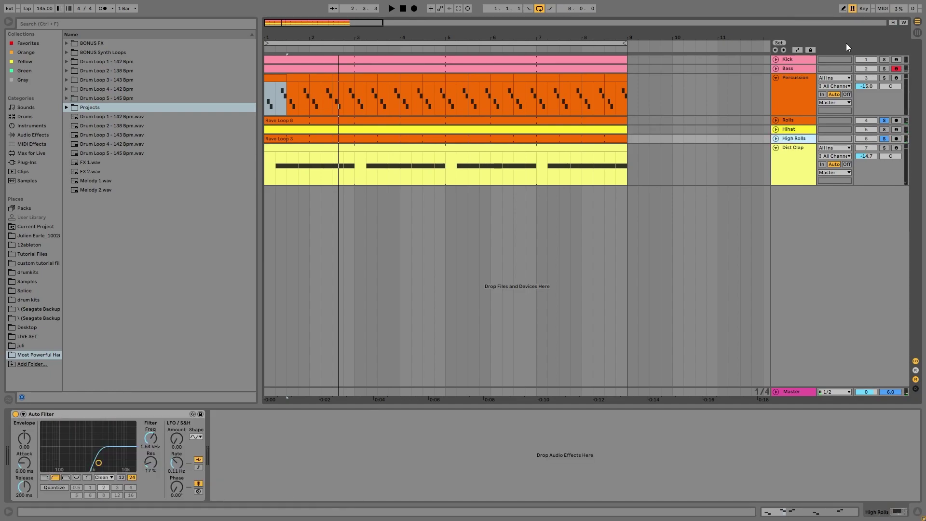
key(Up)
key(Up)
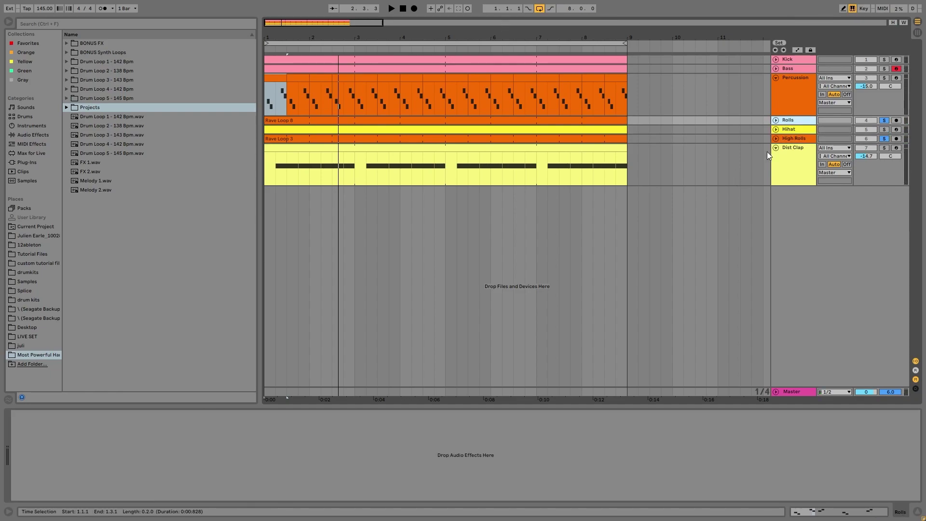
Step: Move the High Rolls track directly below Rolls, play it soloed and unfold it to show its waveform
drag(799, 139, 796, 129)
click(884, 130)
key(space)
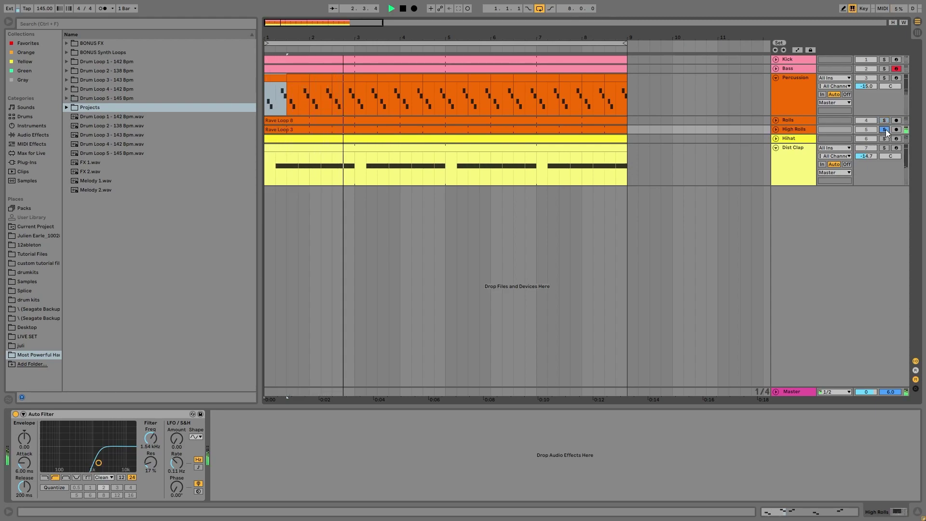
click(777, 130)
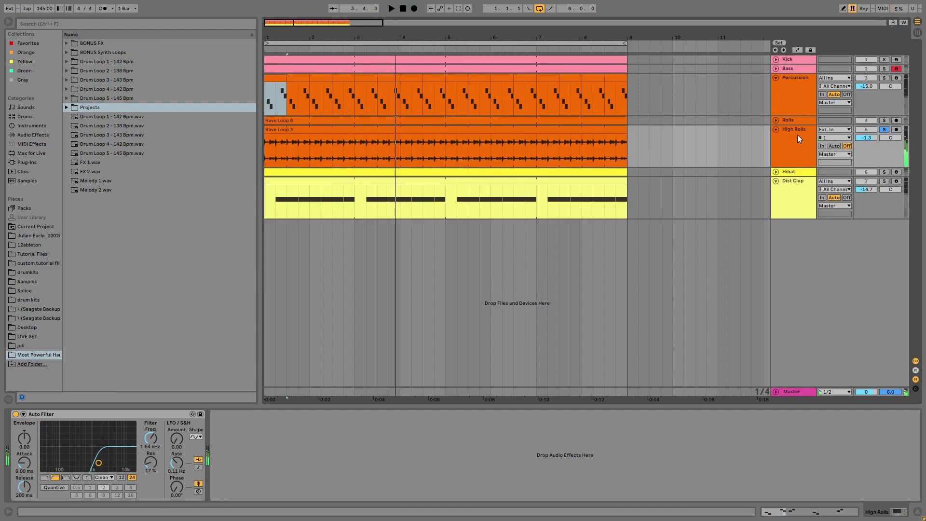
Step: Solo and play the Rolls track, switching the solo to High Rolls to compare the two loops
click(884, 120)
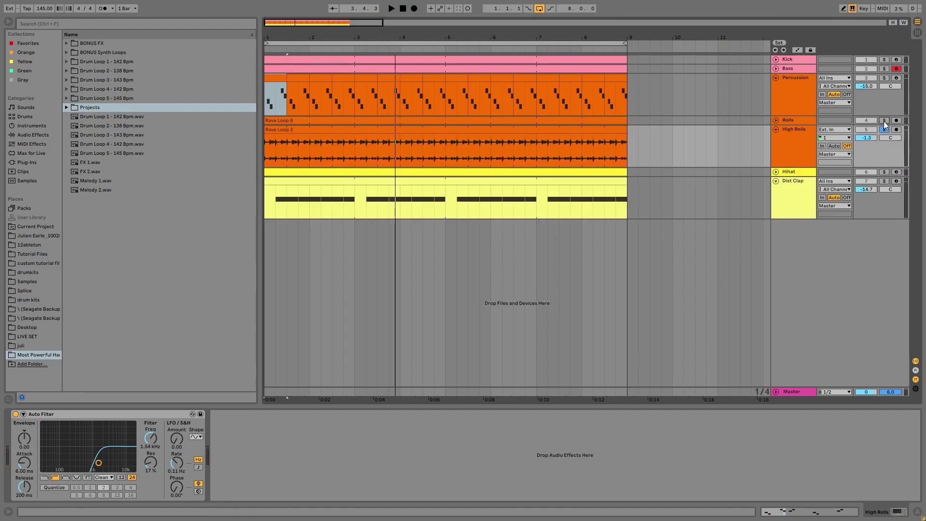
click(804, 120)
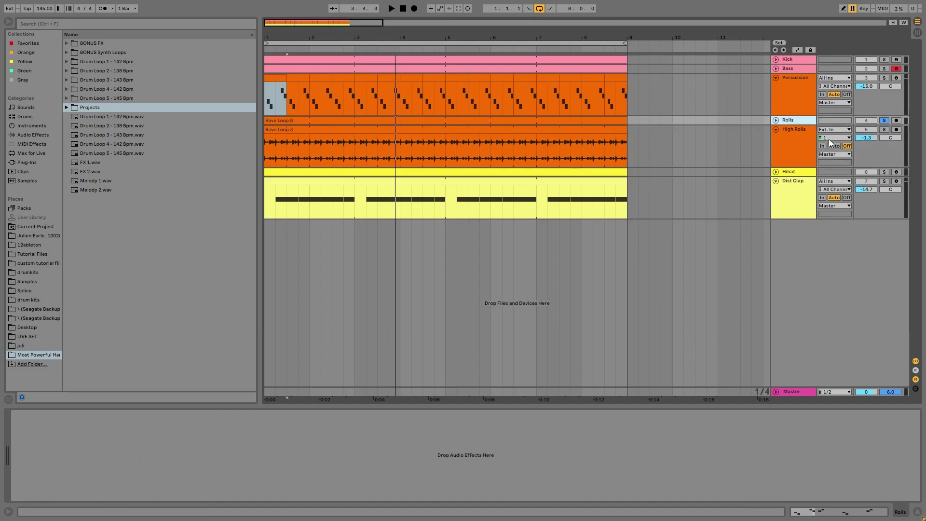
key(space)
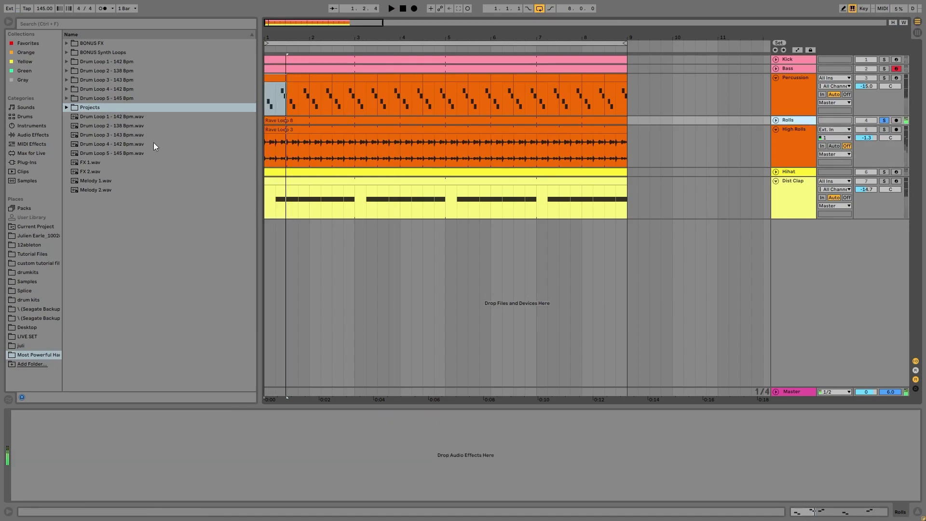
click(885, 129)
click(794, 144)
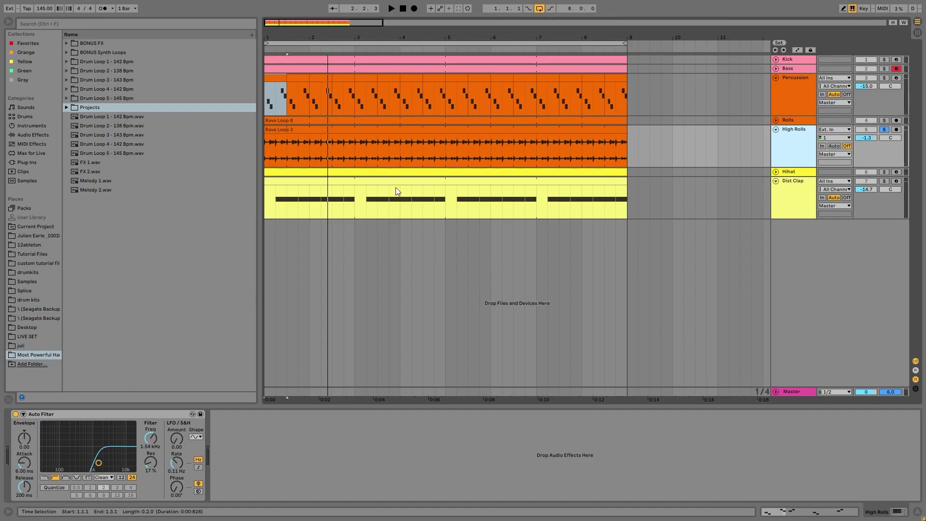
Step: Play the Rolls track soloed once more and return the solo to High Rolls with its Auto Filter shown
click(885, 121)
click(814, 123)
key(space)
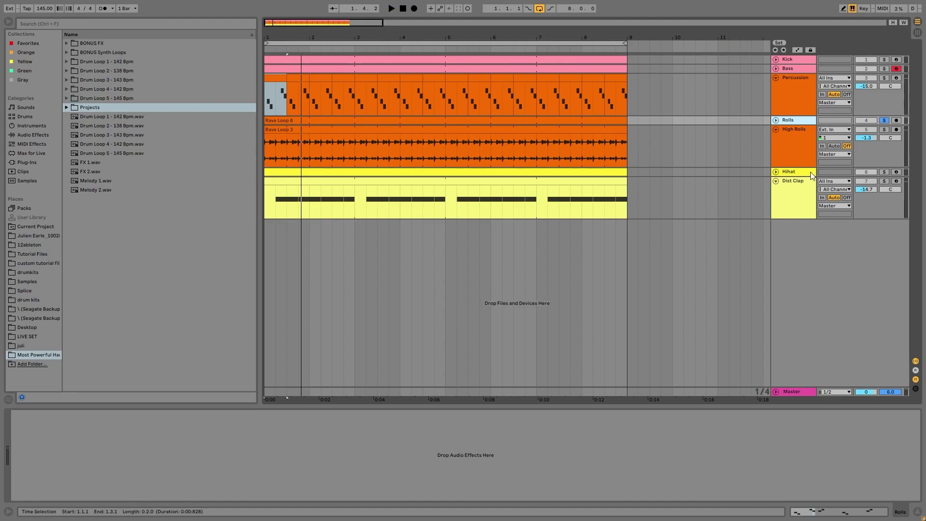
click(883, 137)
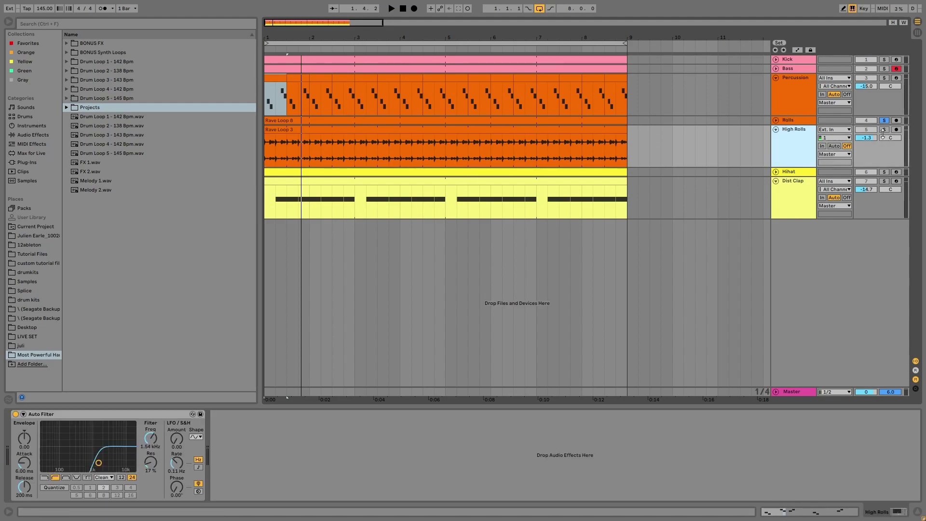
click(885, 129)
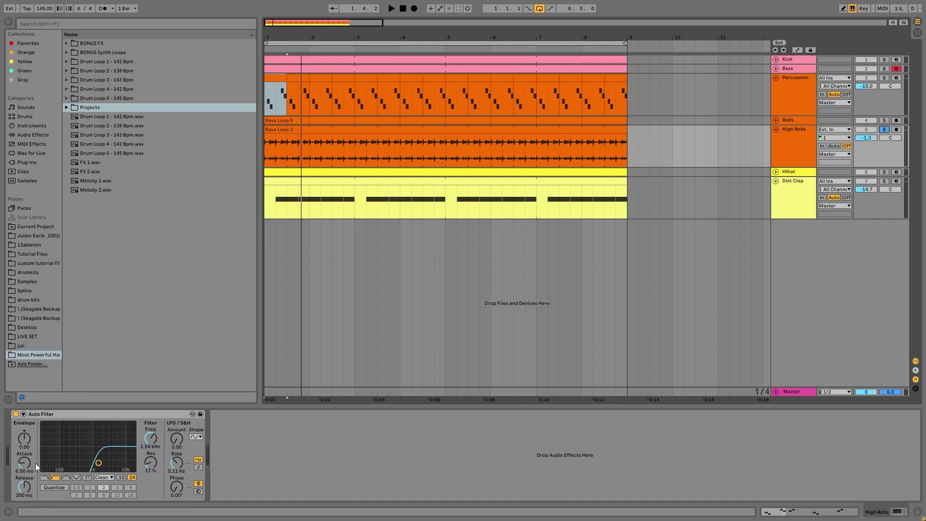
Step: Play the soloed High Rolls track with its Auto Filter bypassed, and re-enable the filter to compare the sound
click(22, 415)
key(space)
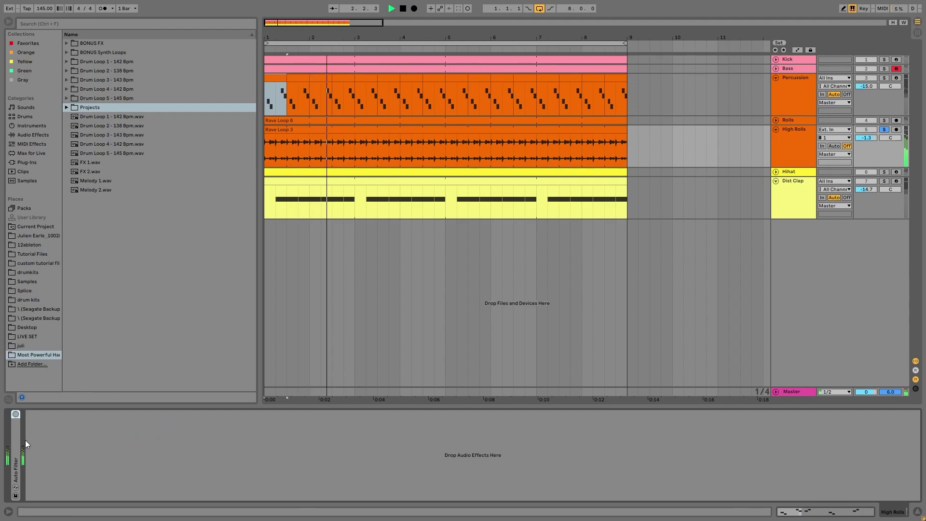
double_click(18, 427)
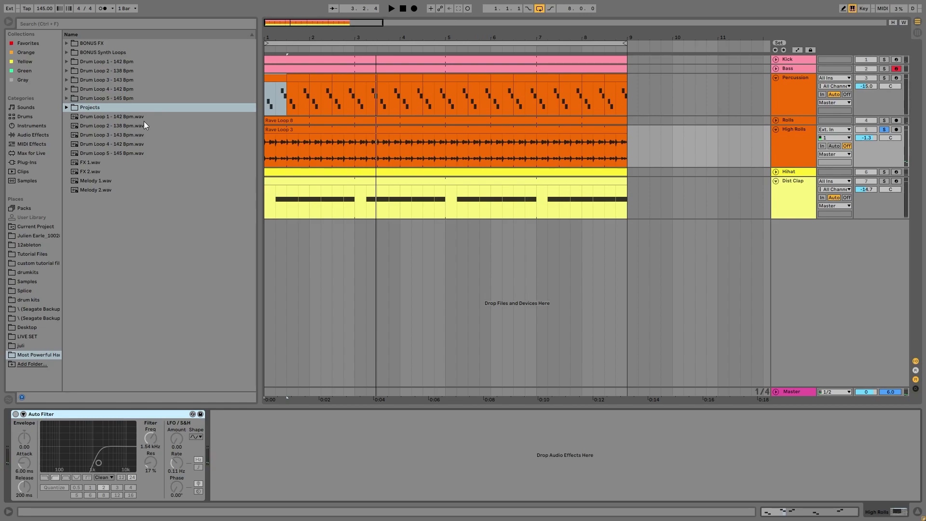
click(15, 414)
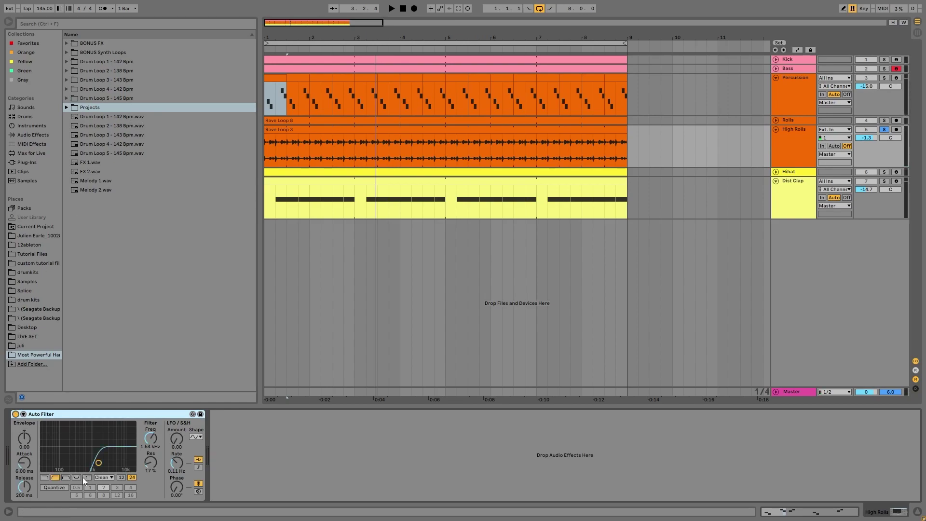
key(space)
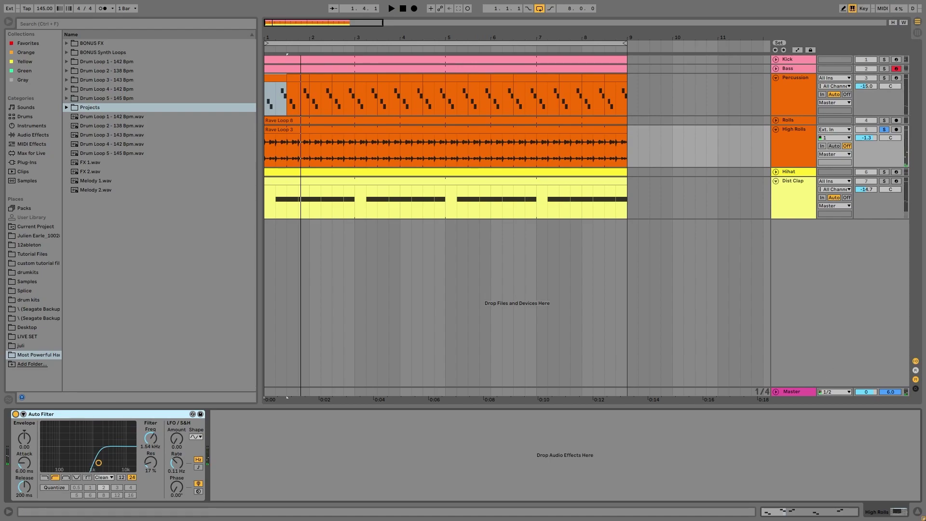
Step: Play the Rolls track soloed with its device chain shown, and add High Rolls to the solo
click(885, 121)
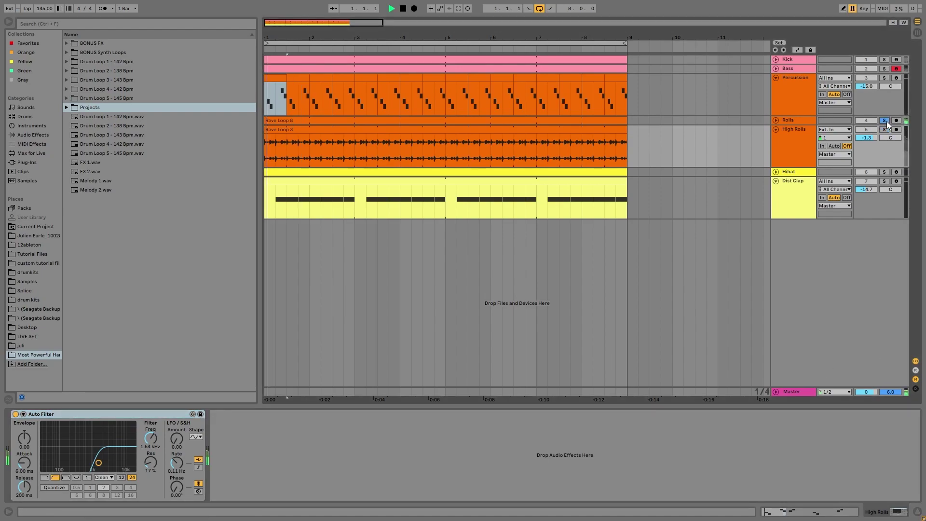
click(809, 120)
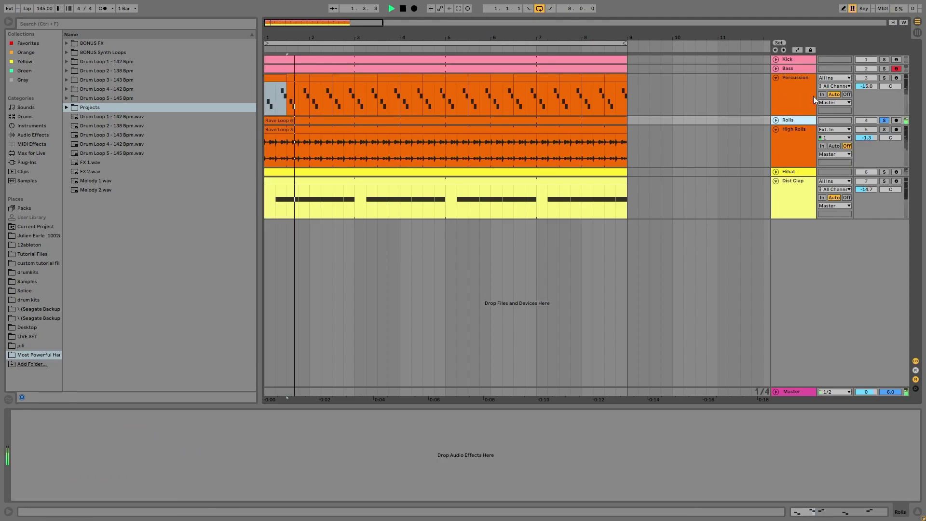
ctrl+click(885, 130)
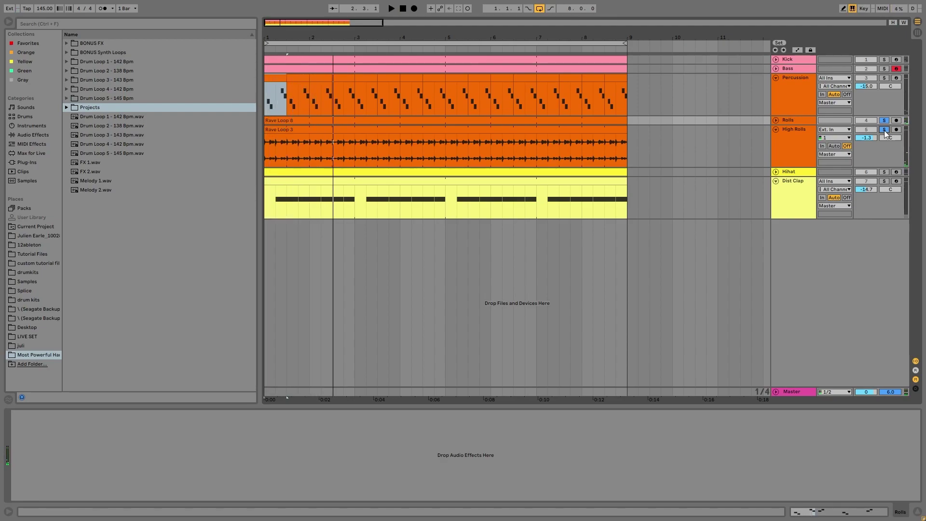
Step: Play the High Rolls track soloed on its own and show its Auto Filter
click(884, 130)
key(space)
click(884, 130)
key(space)
click(790, 158)
key(space)
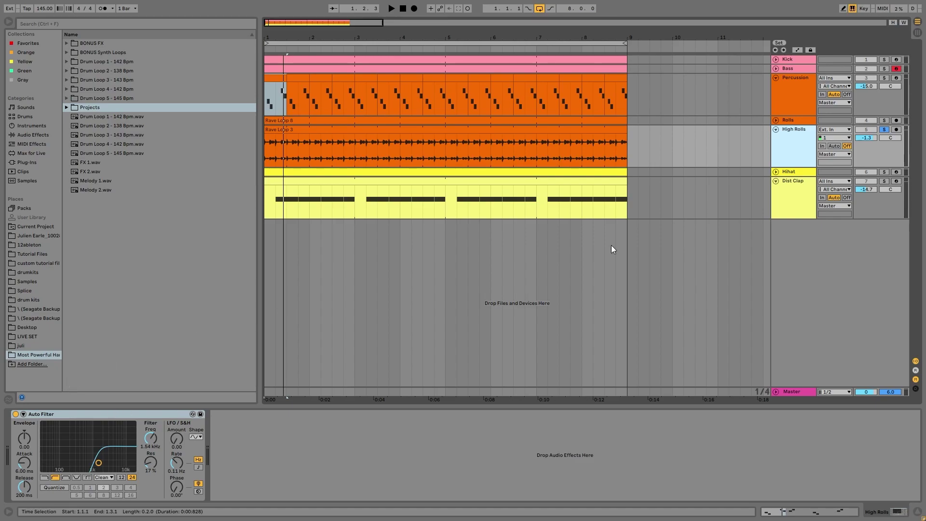
Step: Play Rolls and High Rolls soloed together and the full loop without solos, folding the High Rolls track
ctrl+click(881, 121)
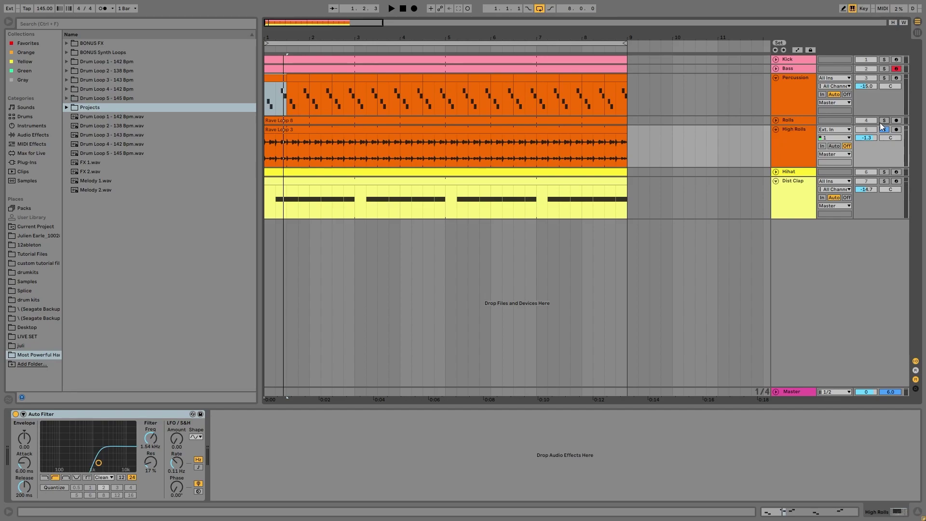
key(space)
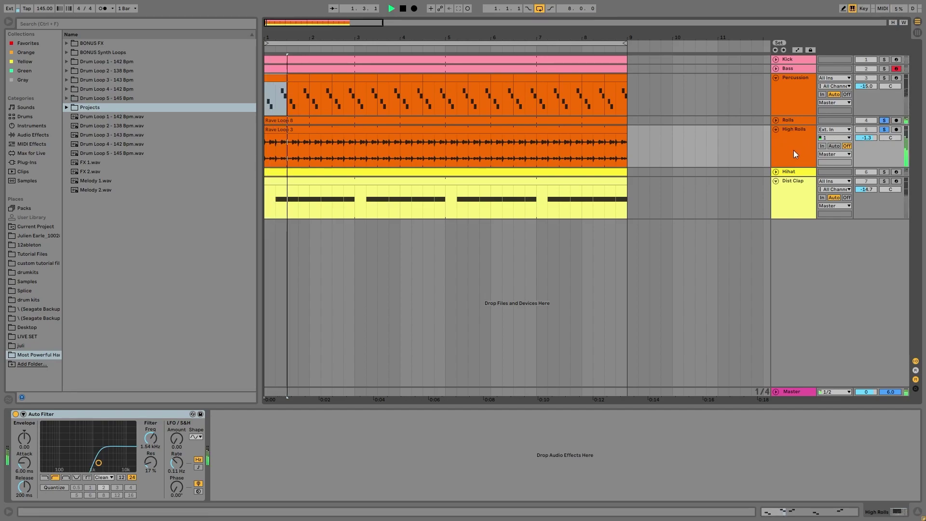
click(884, 130)
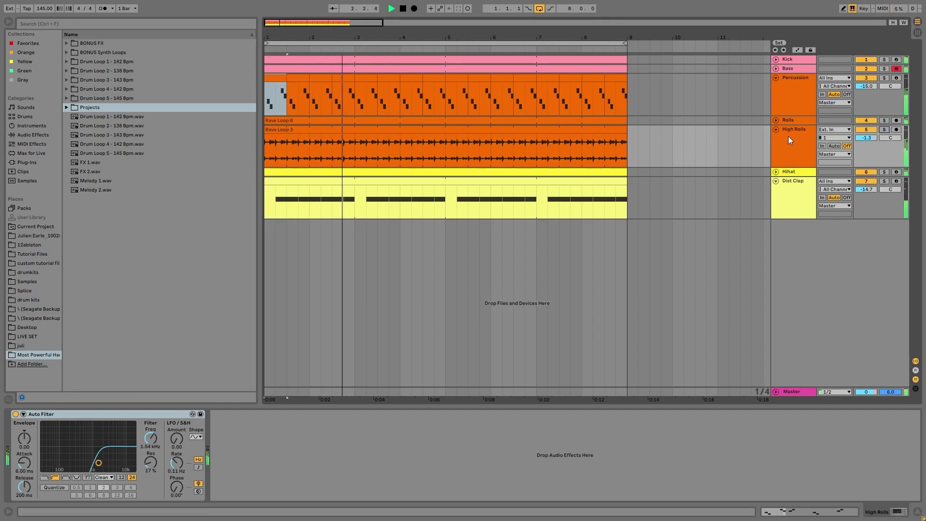
click(775, 129)
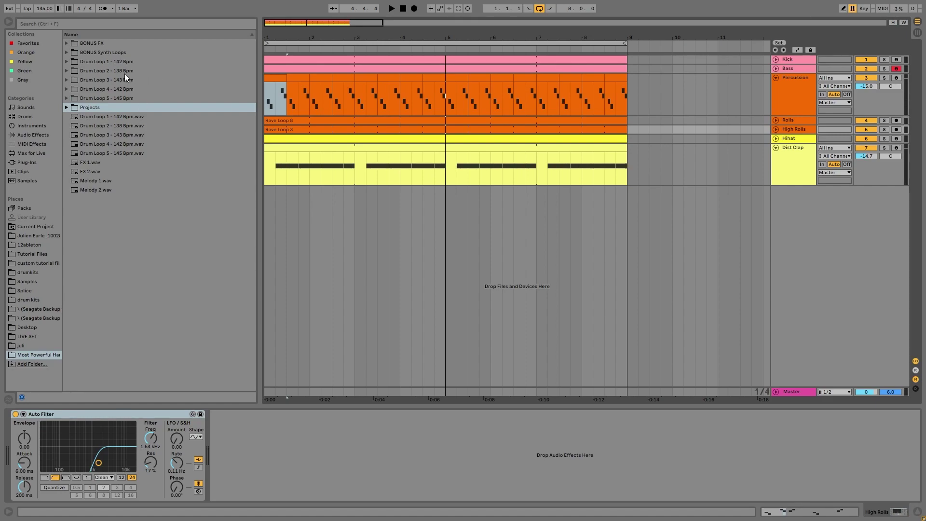
Step: Expand the Drum Loop 1 - 142 Bpm folder and preview the full drum loop files from Drum Loop 5 up to Drum Loop 1
click(112, 65)
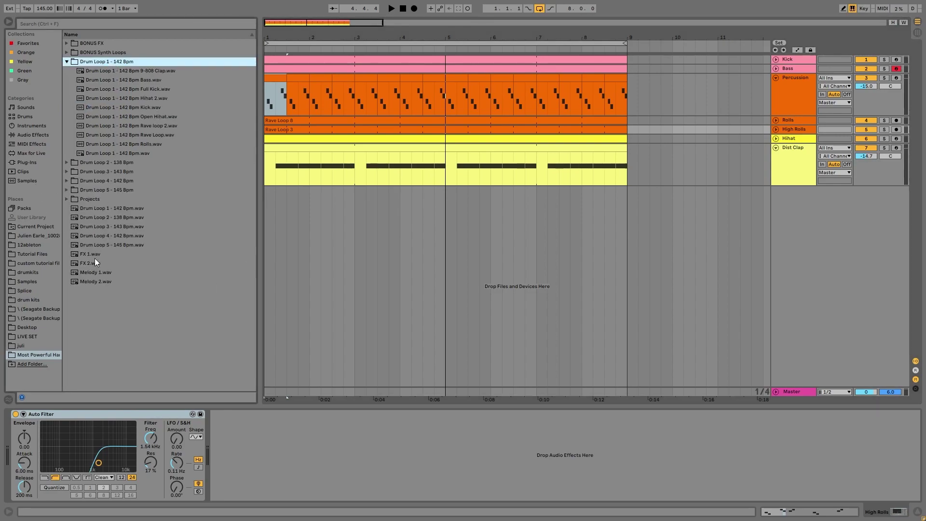
click(100, 244)
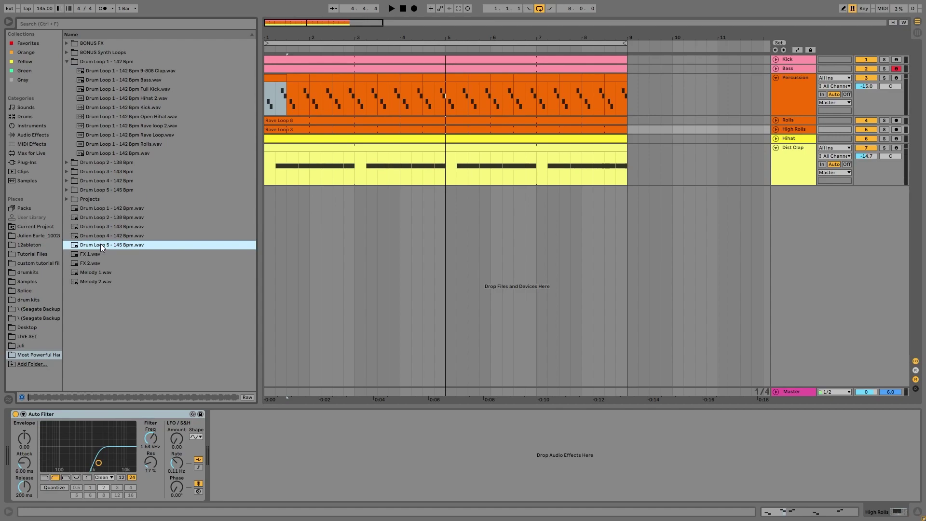
key(Up)
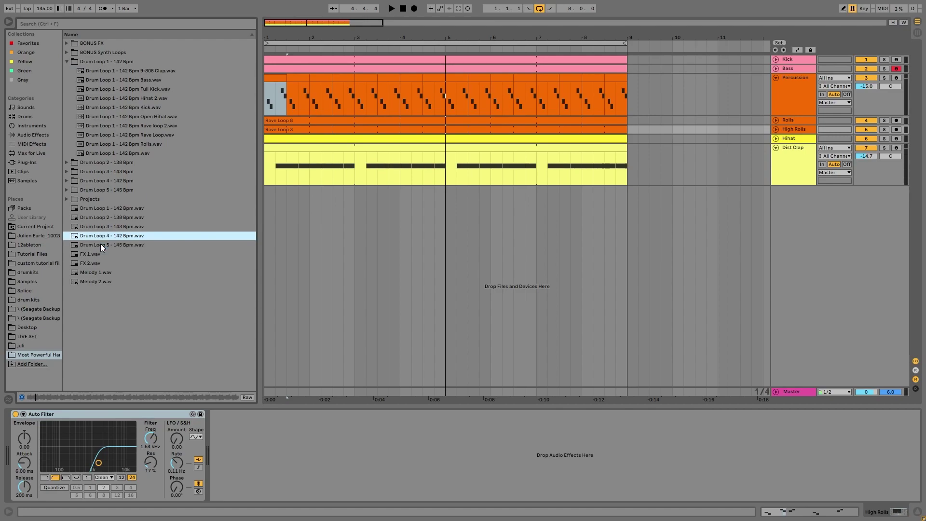
key(Up)
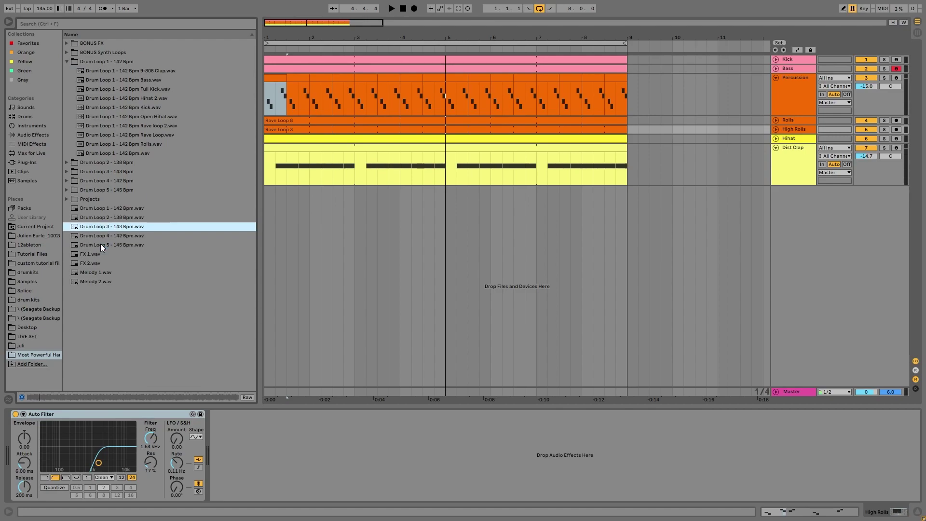
key(Up)
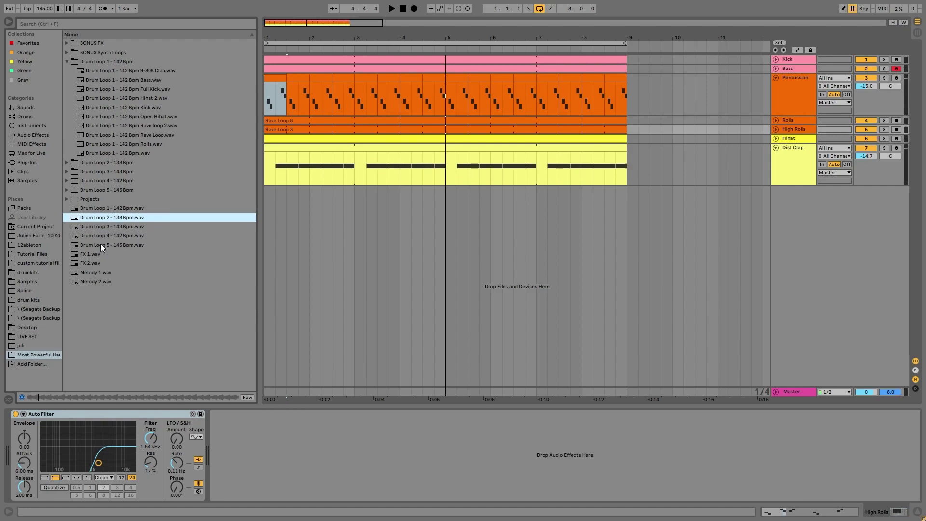
key(Up)
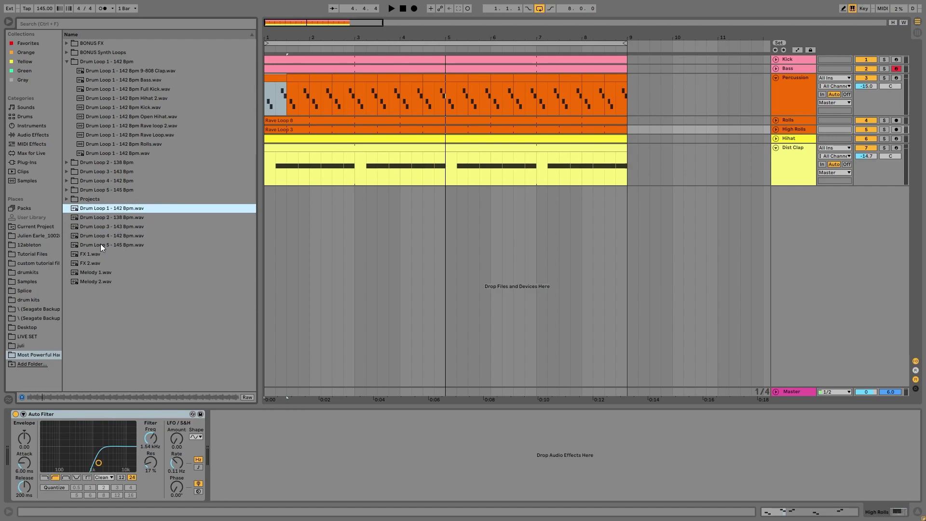
key(Up)
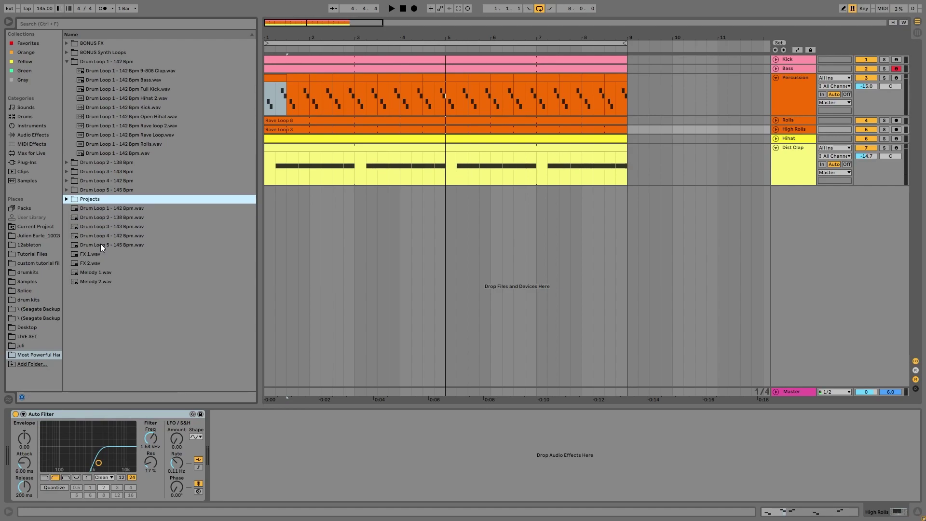
Step: Look through the pack's Projects and BONUS FX folders, closing each one again
key(Right)
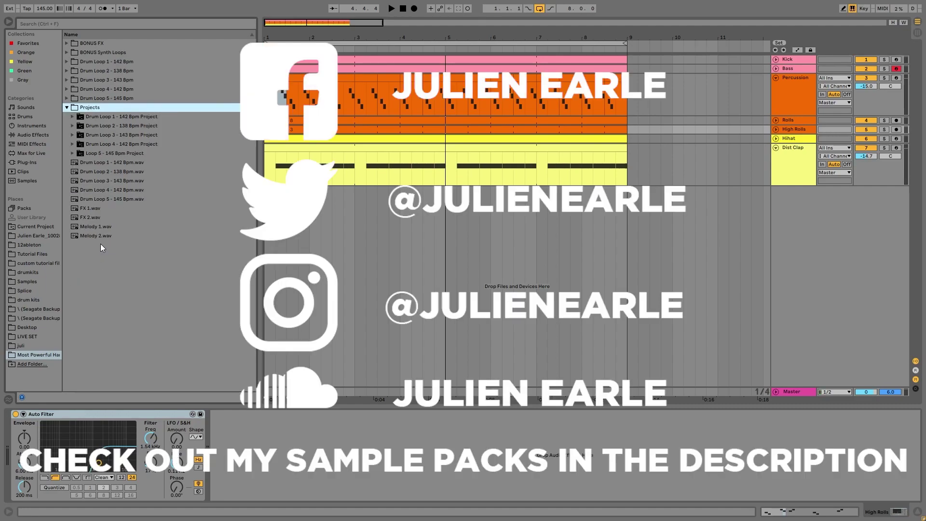
key(Left)
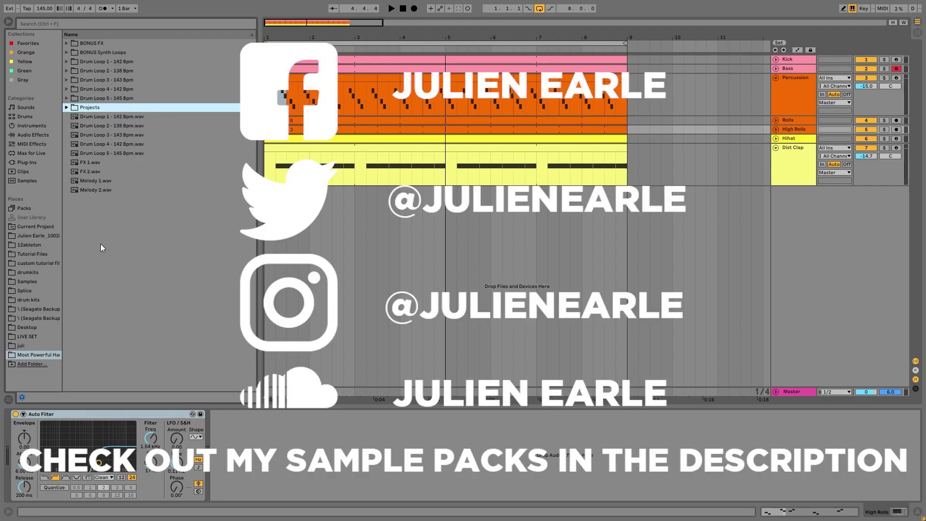
key(Up)
key(Up)
key(Up)
key(Up)
key(Up)
key(Up)
key(Right)
key(Left)
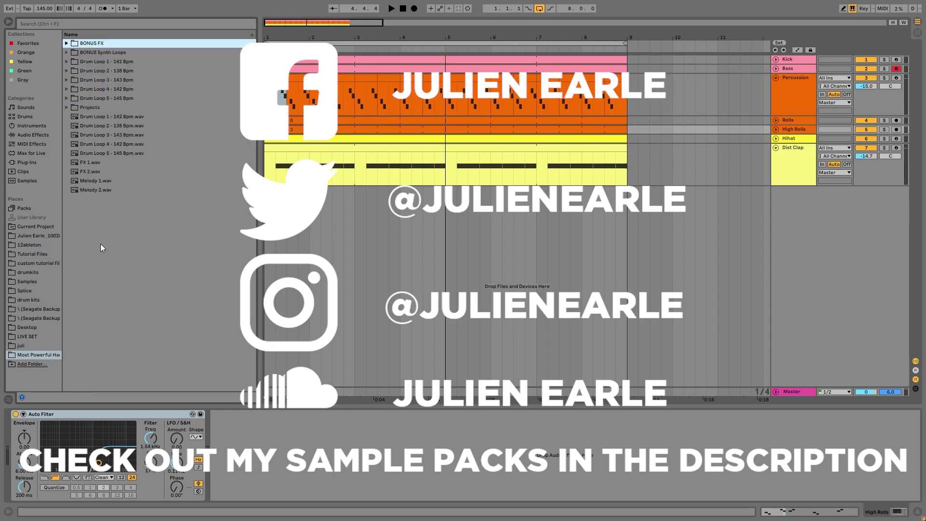